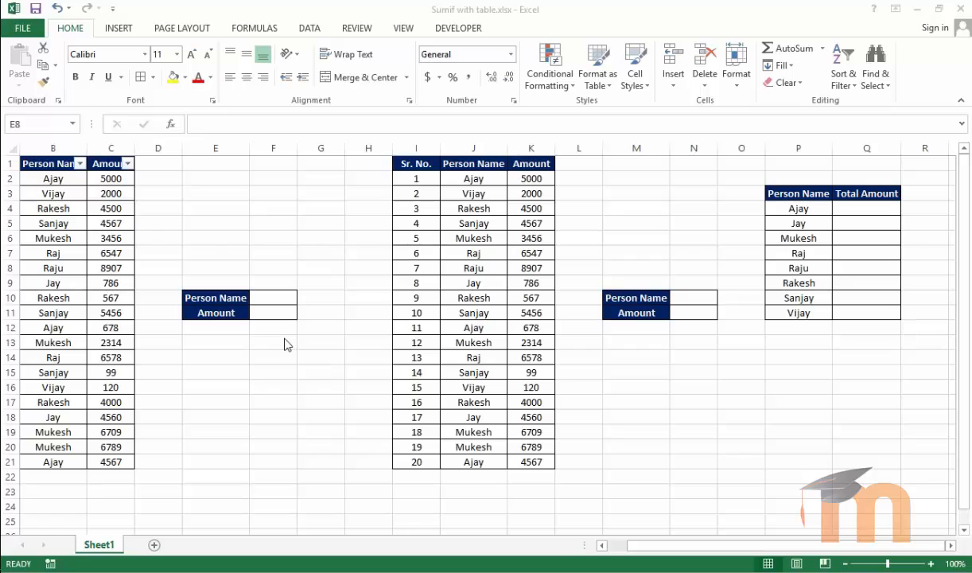
- Examine the person names and amounts in B2:C21 and the empty Person Name and Amount cells F10 and F11
click(265, 312)
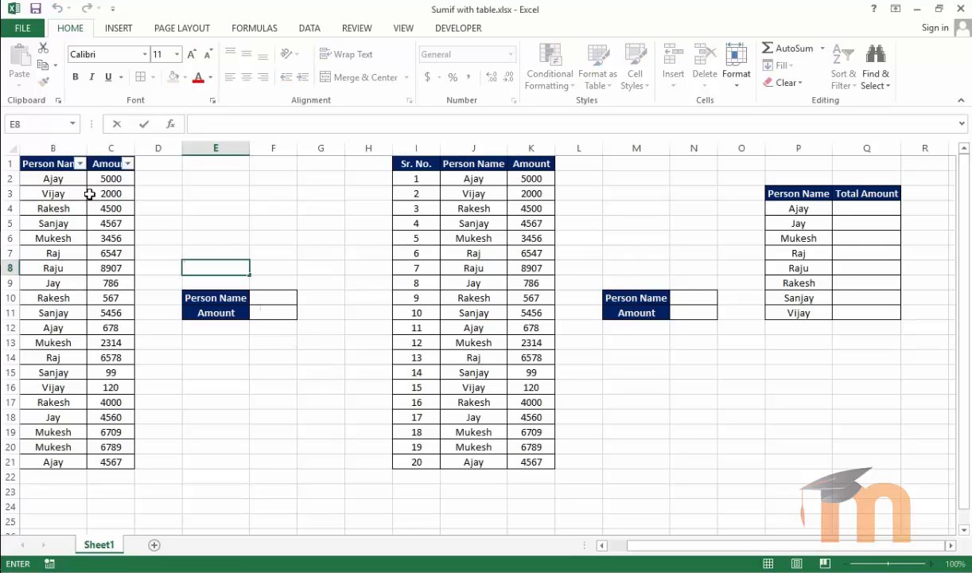
drag(53, 179, 119, 460)
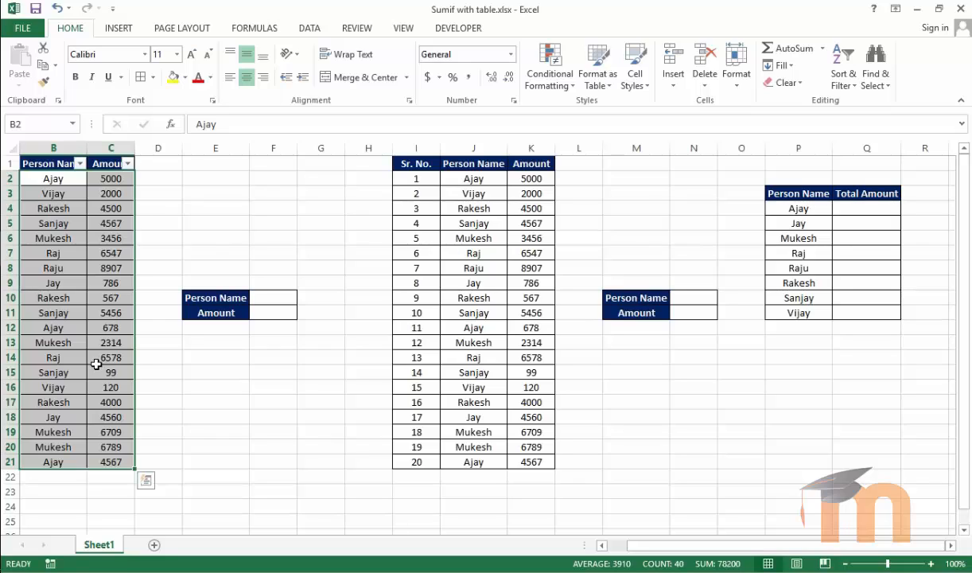
click(96, 363)
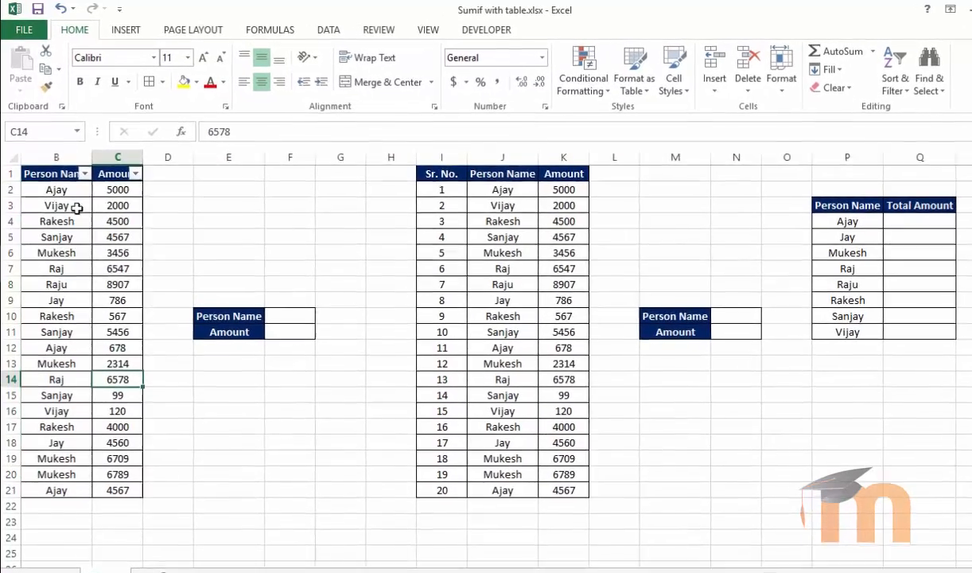
click(74, 179)
click(107, 192)
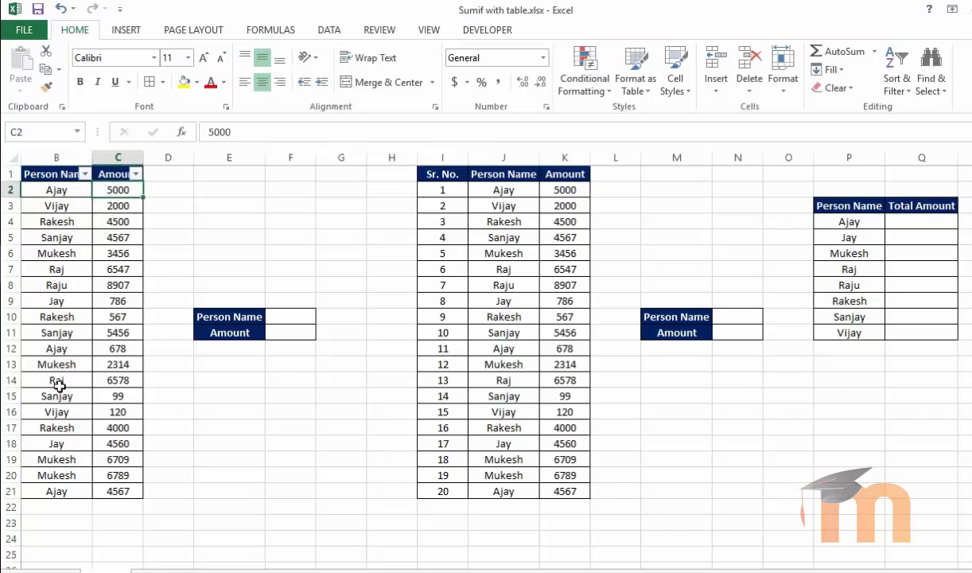
click(67, 360)
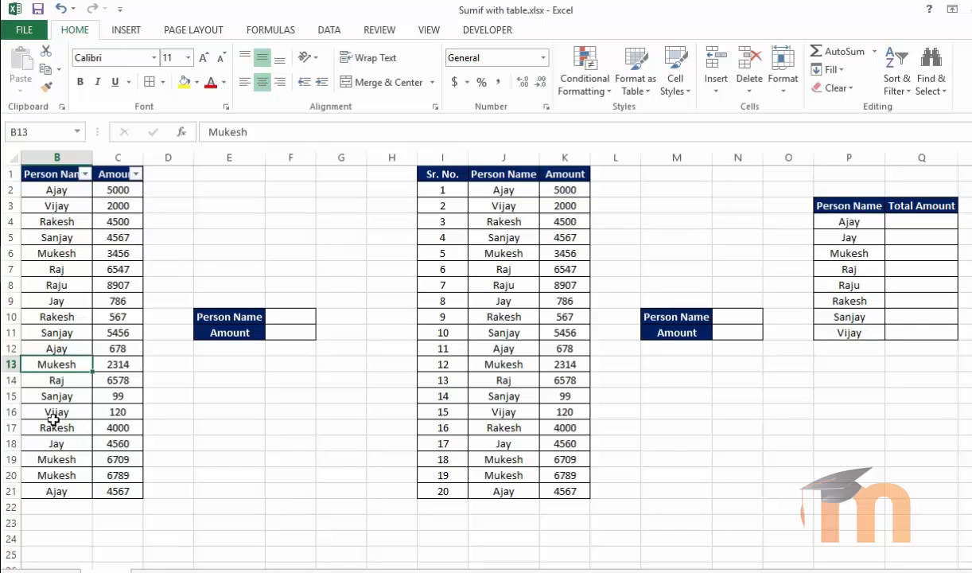
click(204, 448)
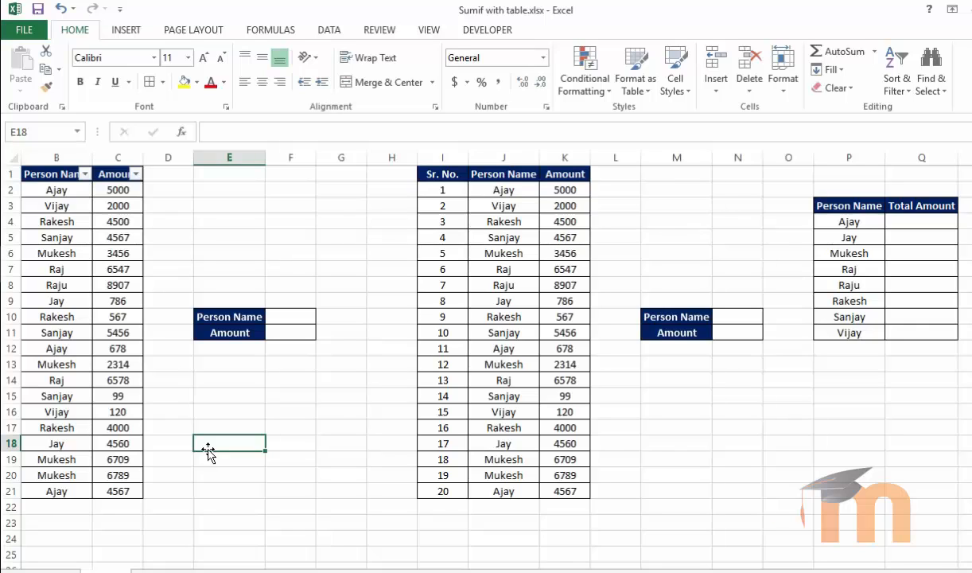
click(294, 316)
click(288, 358)
click(298, 314)
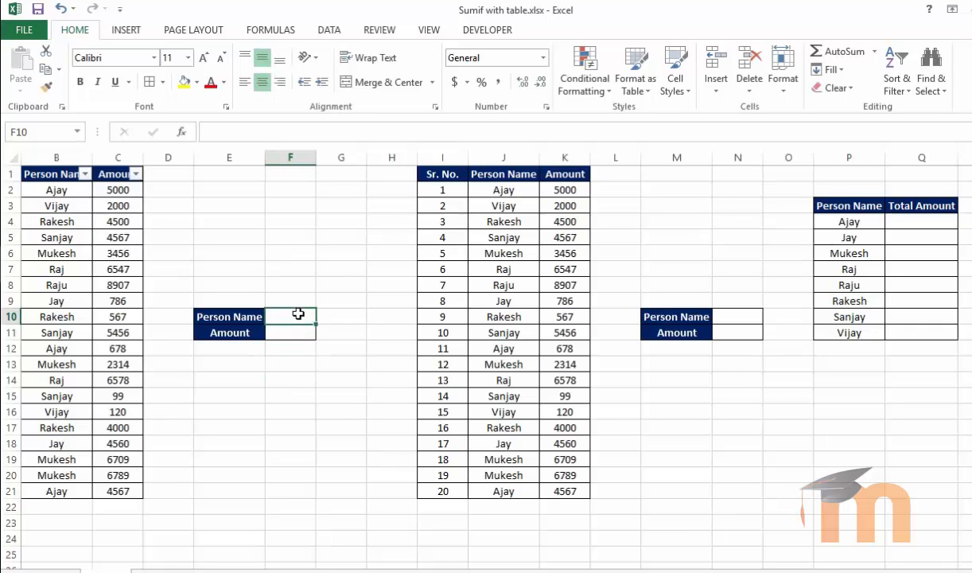
click(293, 333)
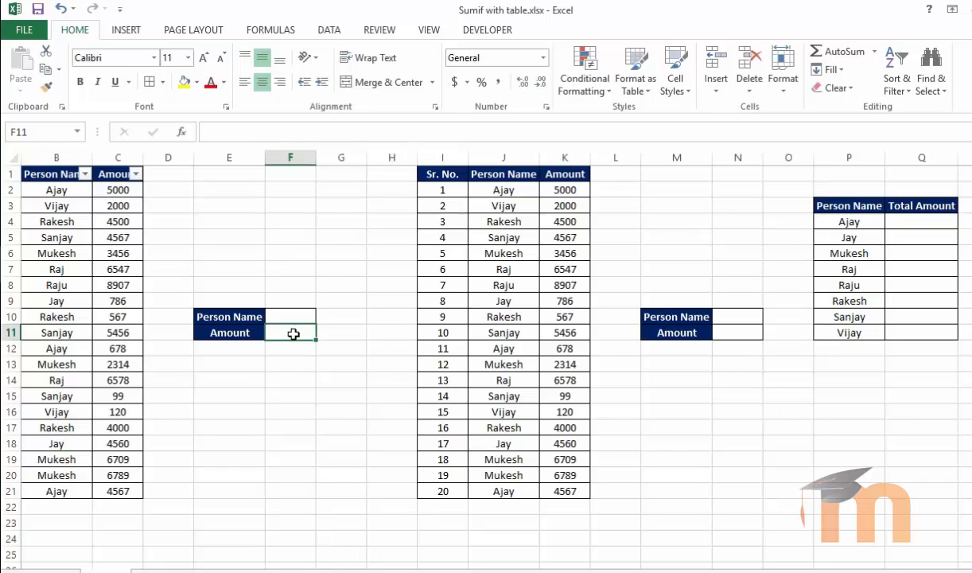
click(295, 345)
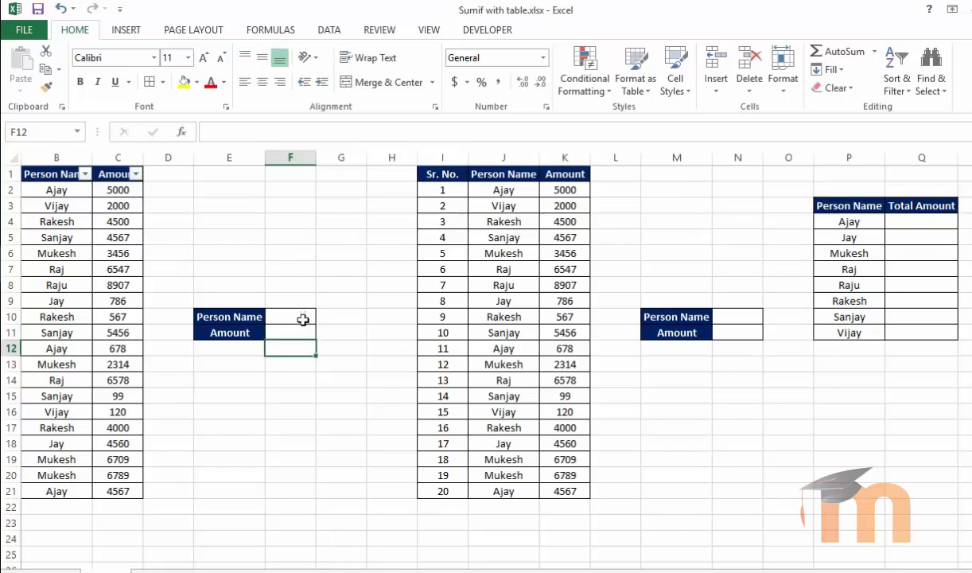
click(303, 319)
click(301, 333)
click(302, 316)
click(295, 331)
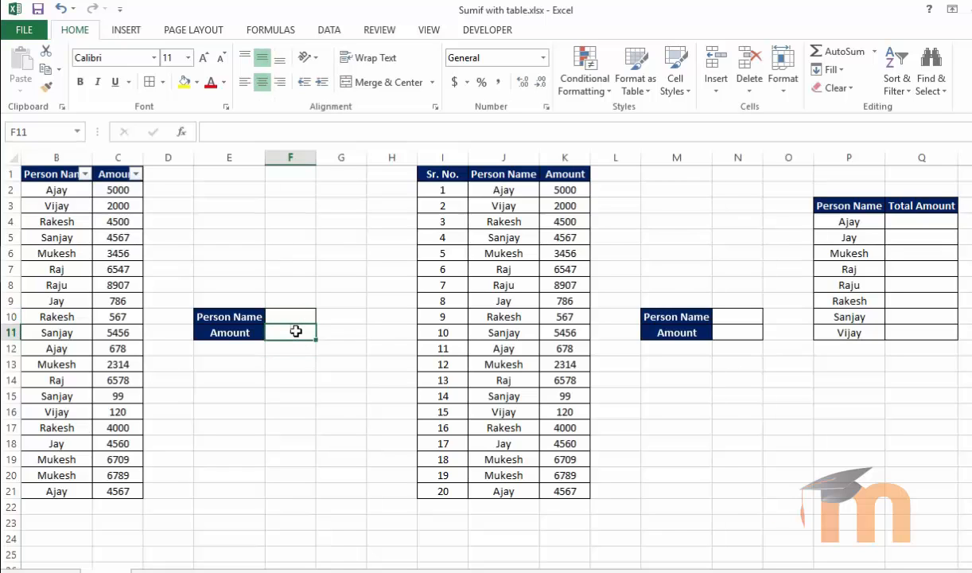
- Apply data validation to F10 that allows a List with the source =$P$4:$P$11
click(299, 320)
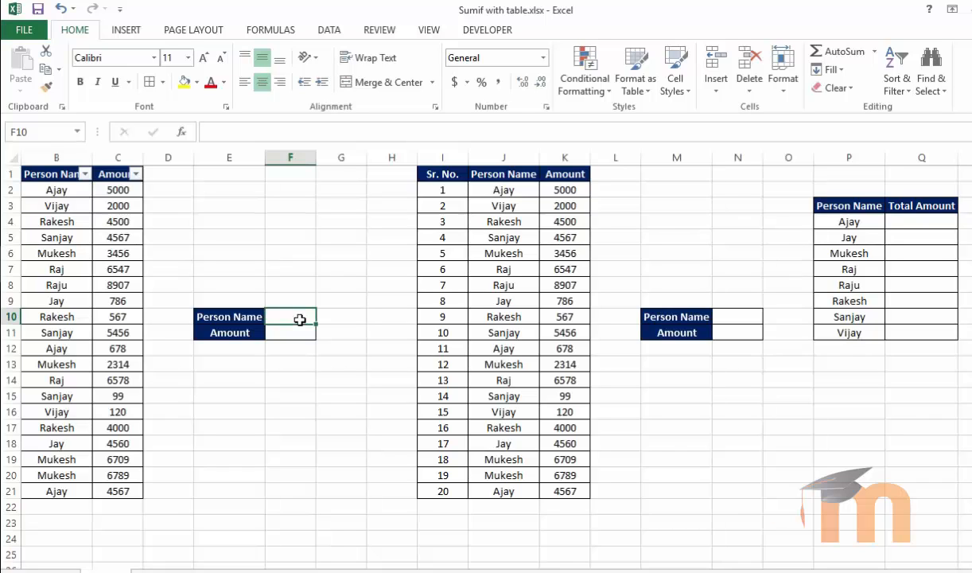
click(330, 30)
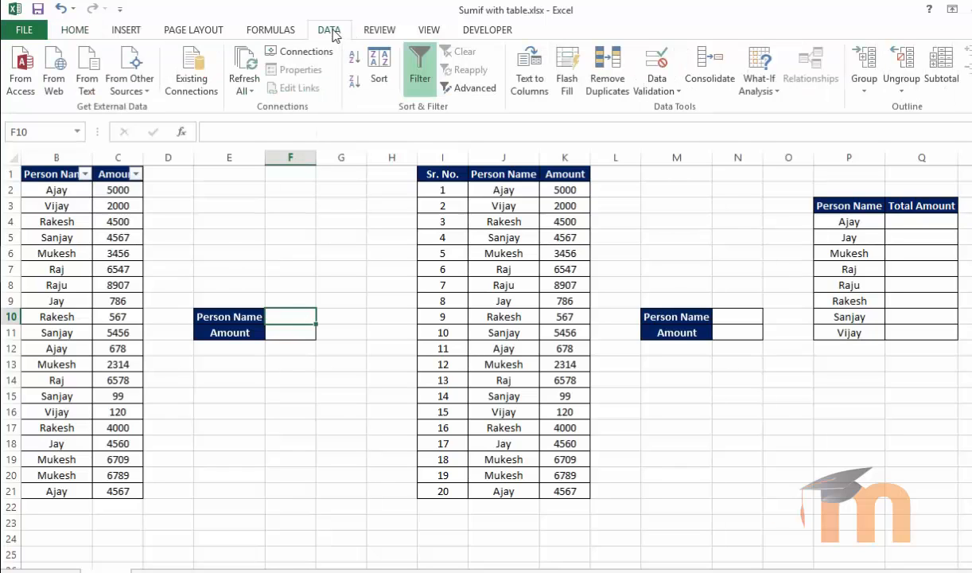
click(675, 90)
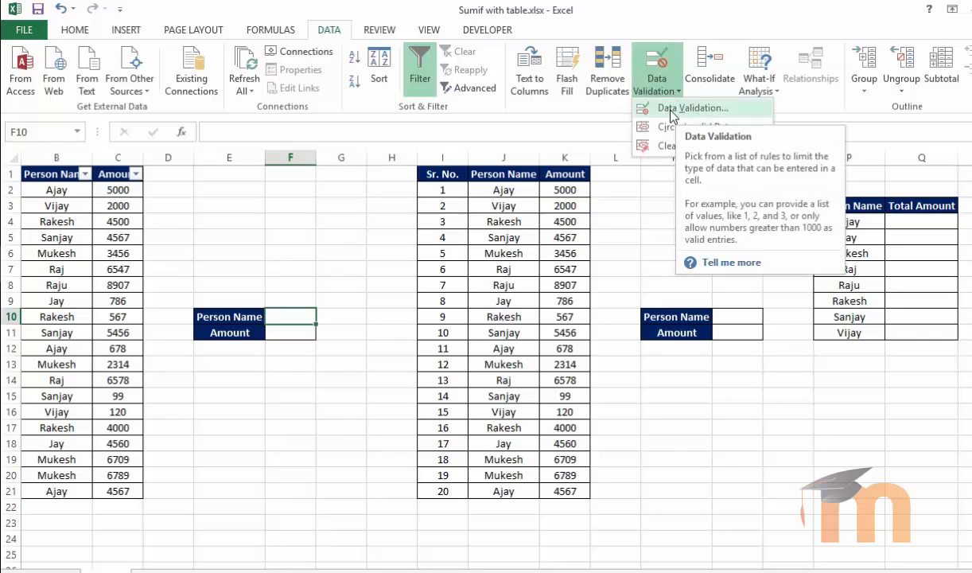
click(678, 110)
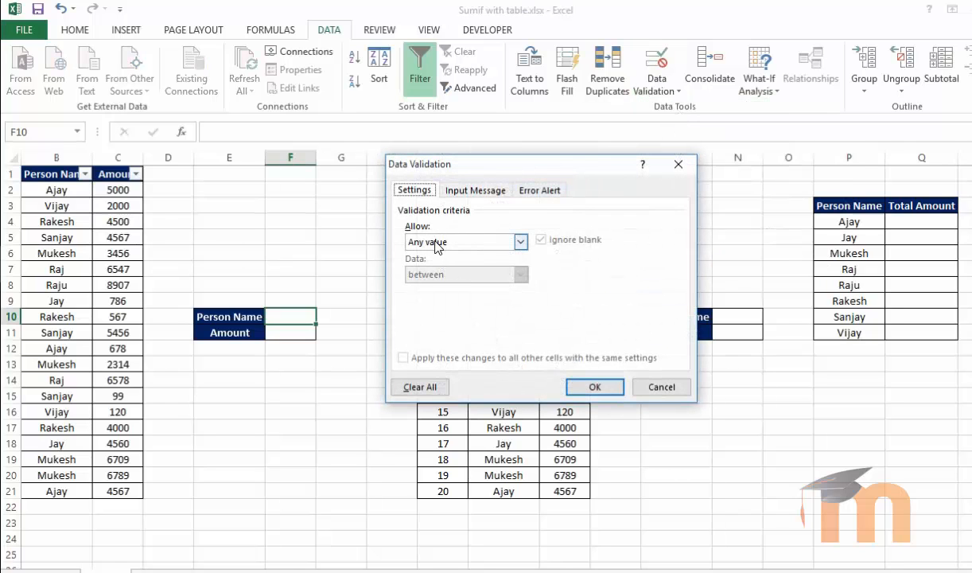
click(437, 243)
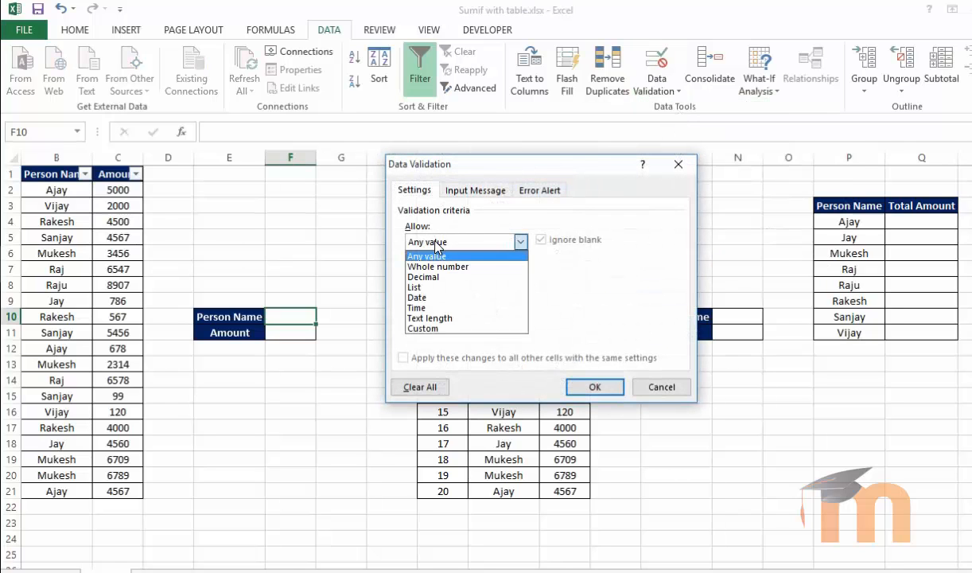
click(414, 287)
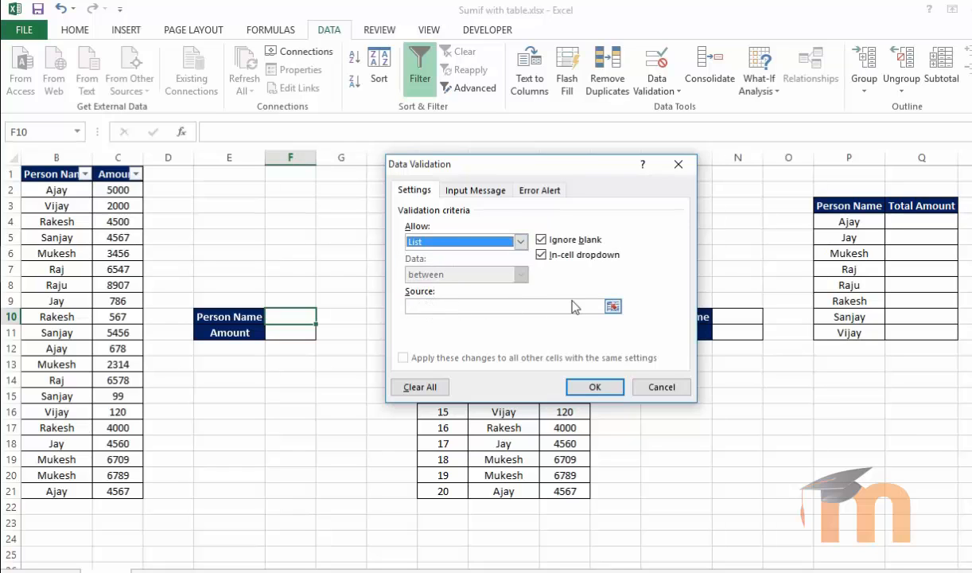
click(612, 307)
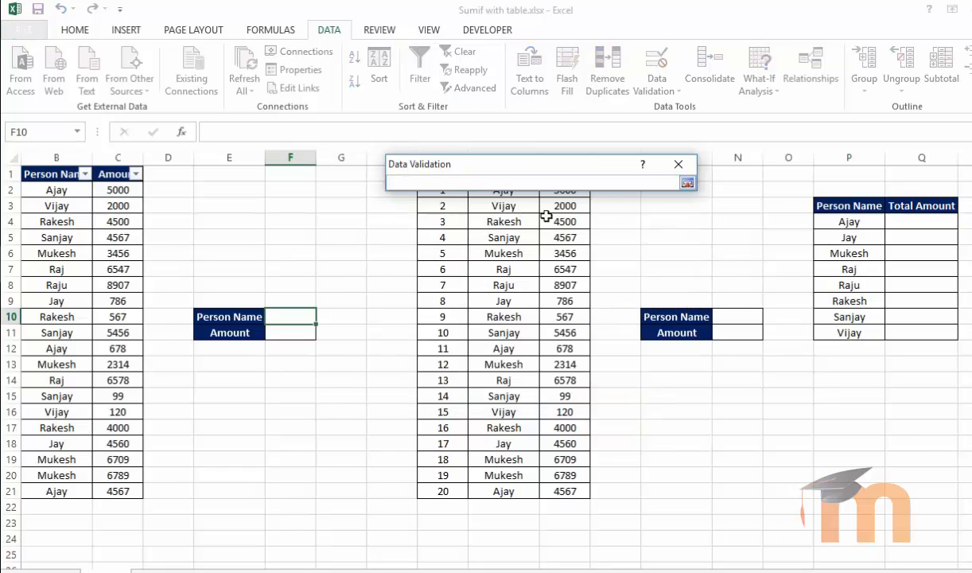
drag(839, 222, 841, 335)
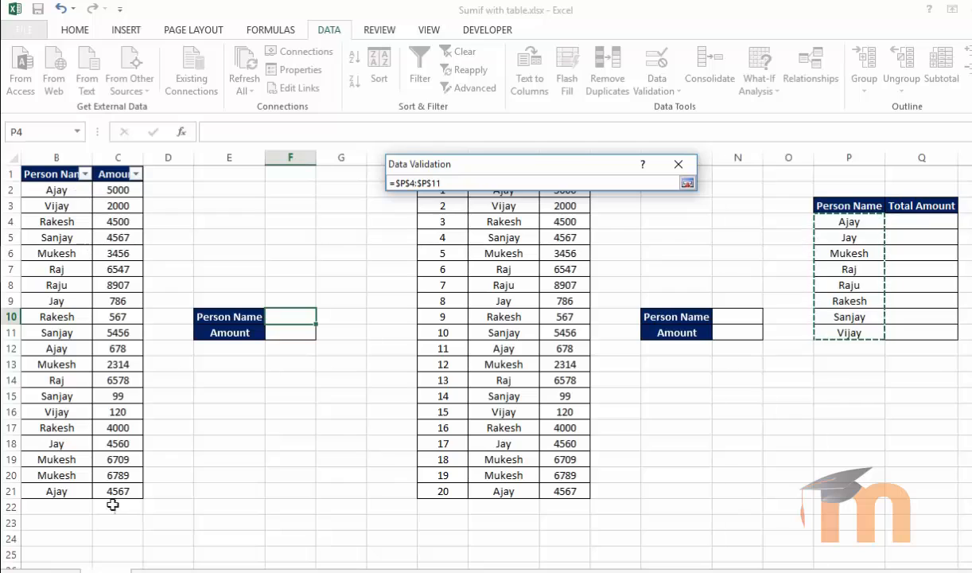
click(688, 185)
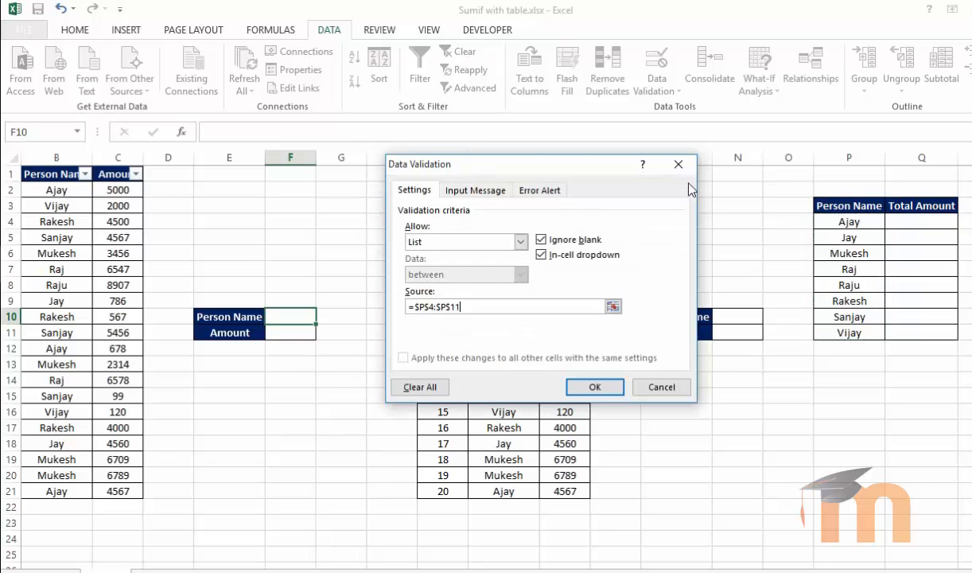
click(595, 387)
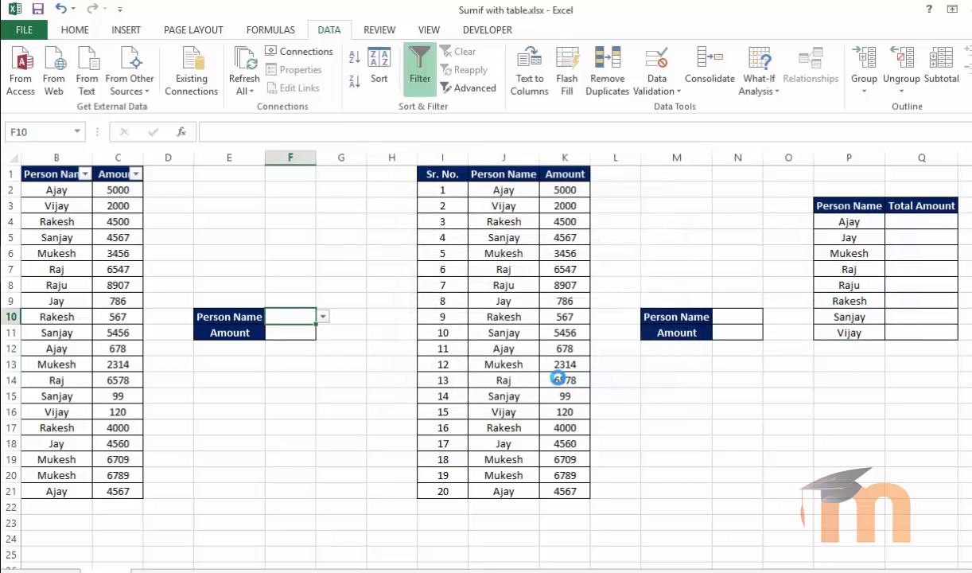
- Try the dropdown in F10 with the first listed name, and set the cell to the third listed name
click(297, 349)
click(297, 317)
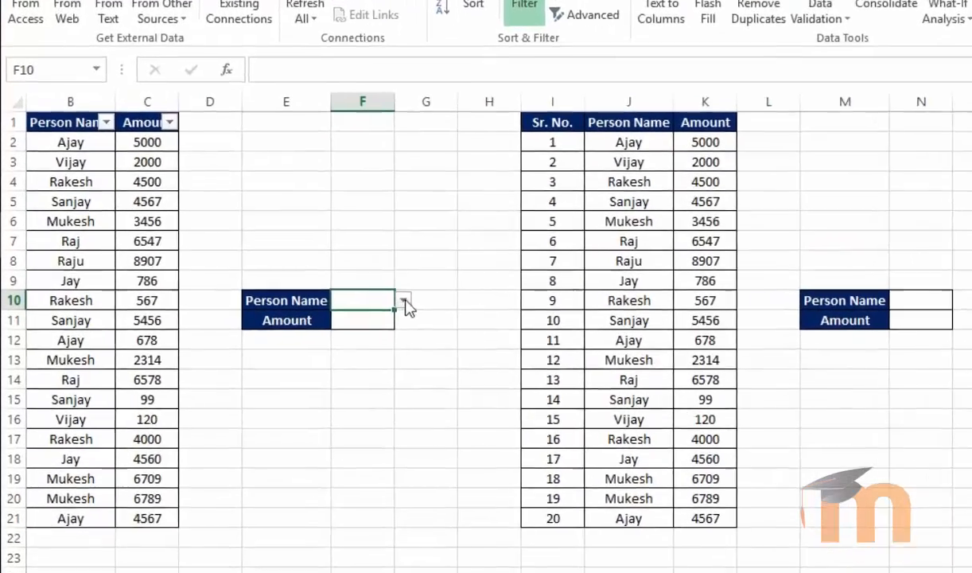
click(322, 316)
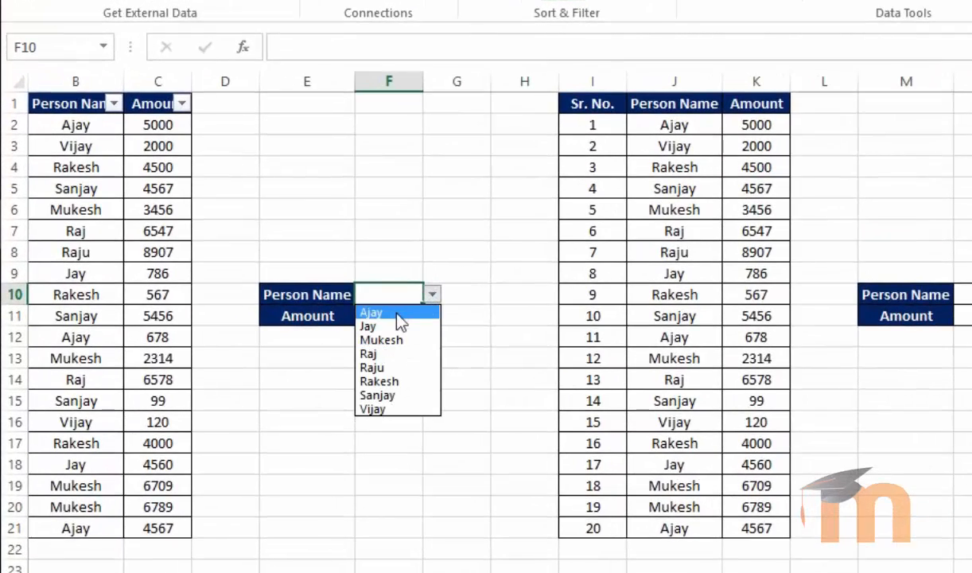
click(396, 314)
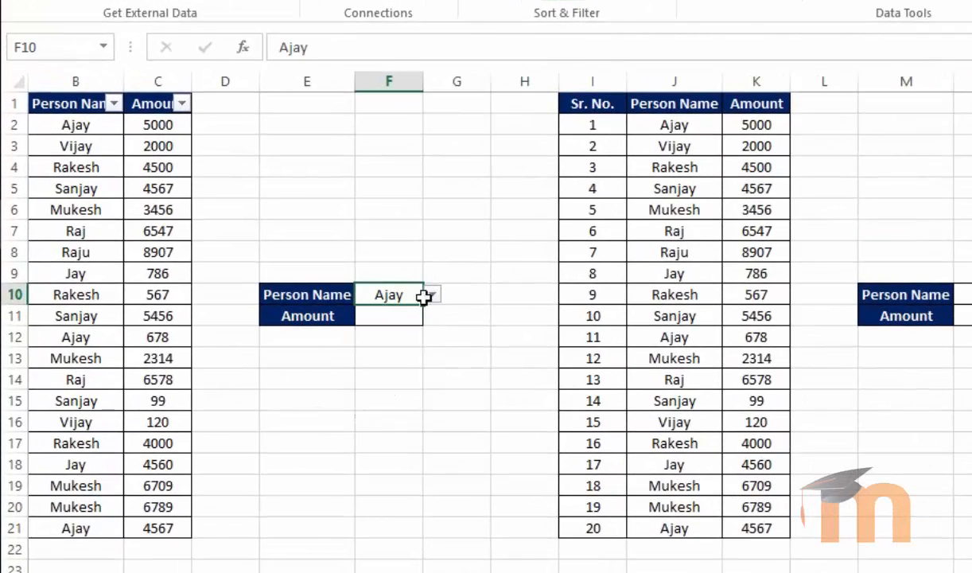
click(430, 294)
click(392, 340)
- Enter the formula =SUMIF(B2:C21,F10,C2:C21) in F11 to total the amounts of the person chosen in F10
click(393, 318)
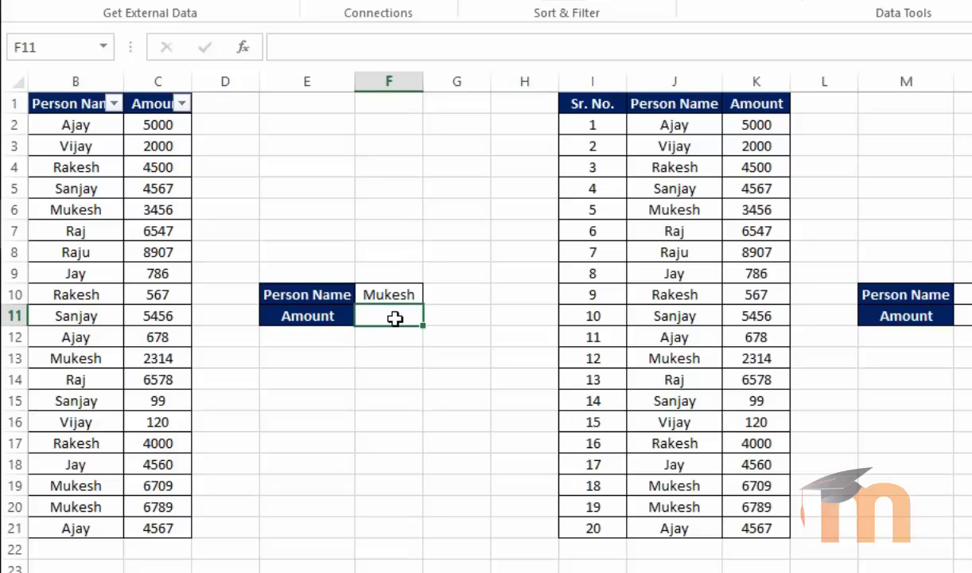
text(=)
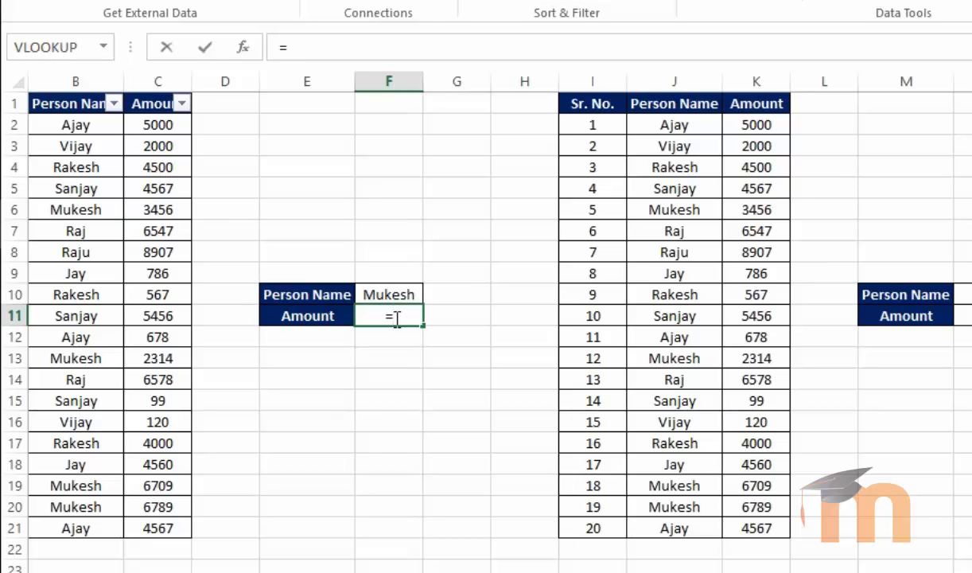
text(sumi)
key(Tab)
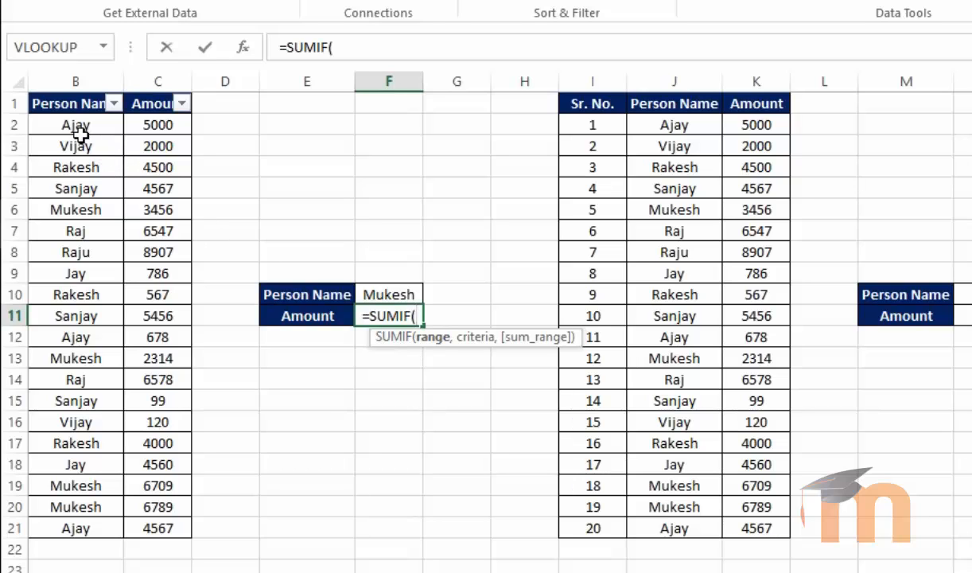
drag(72, 126, 129, 530)
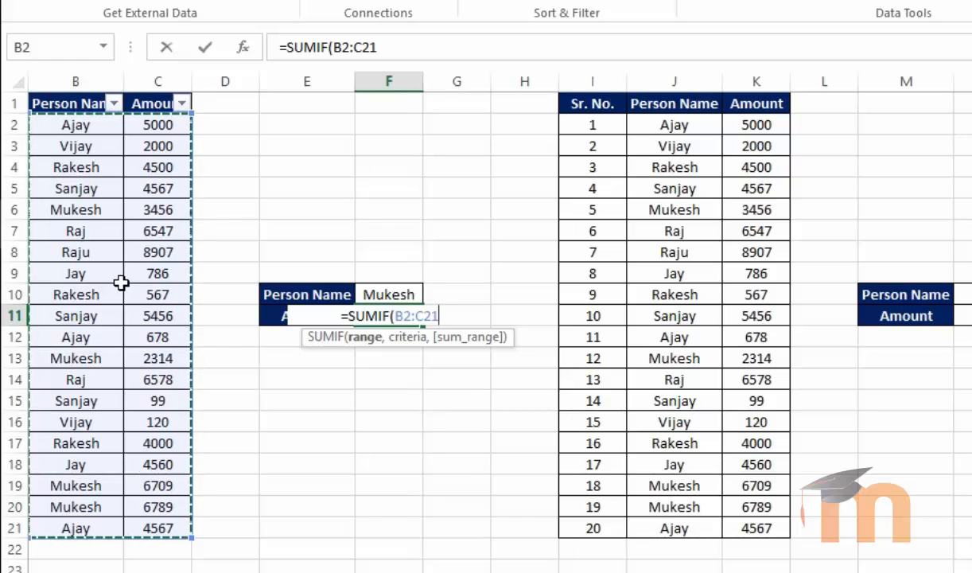
text(,)
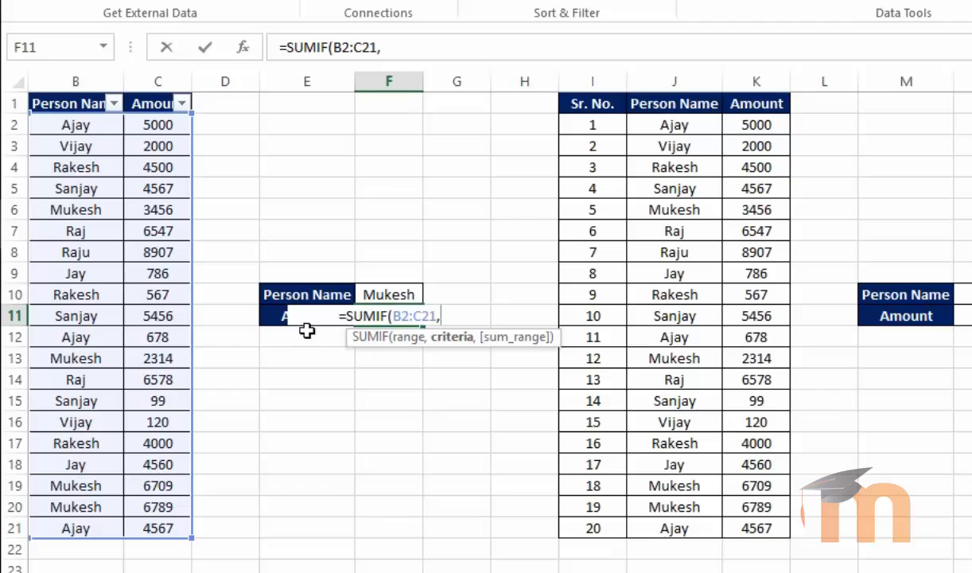
click(389, 292)
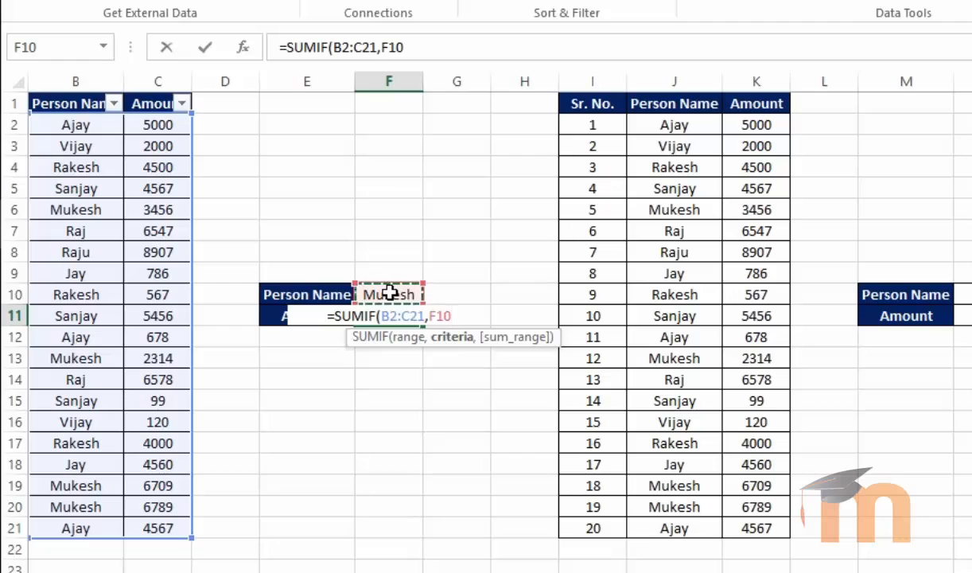
text(,)
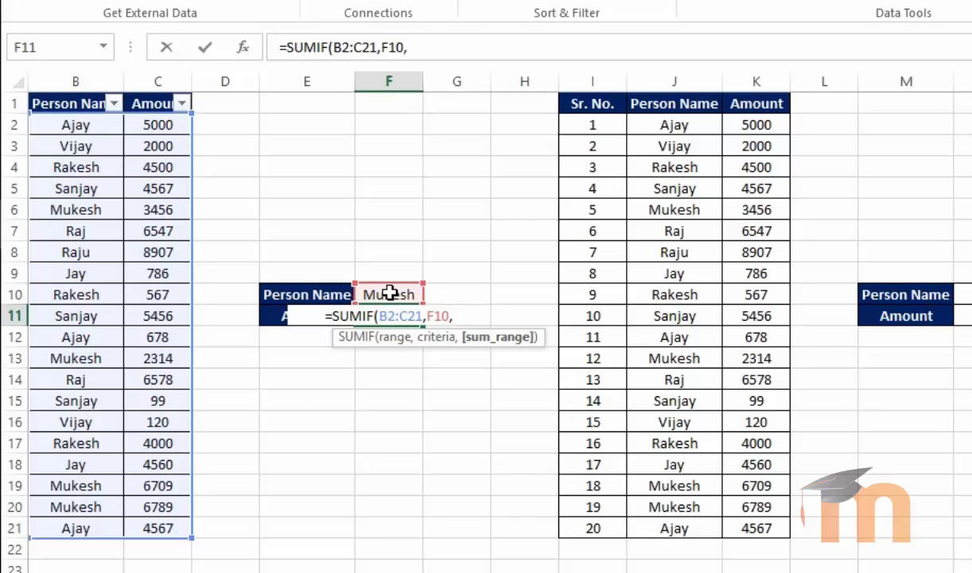
click(160, 128)
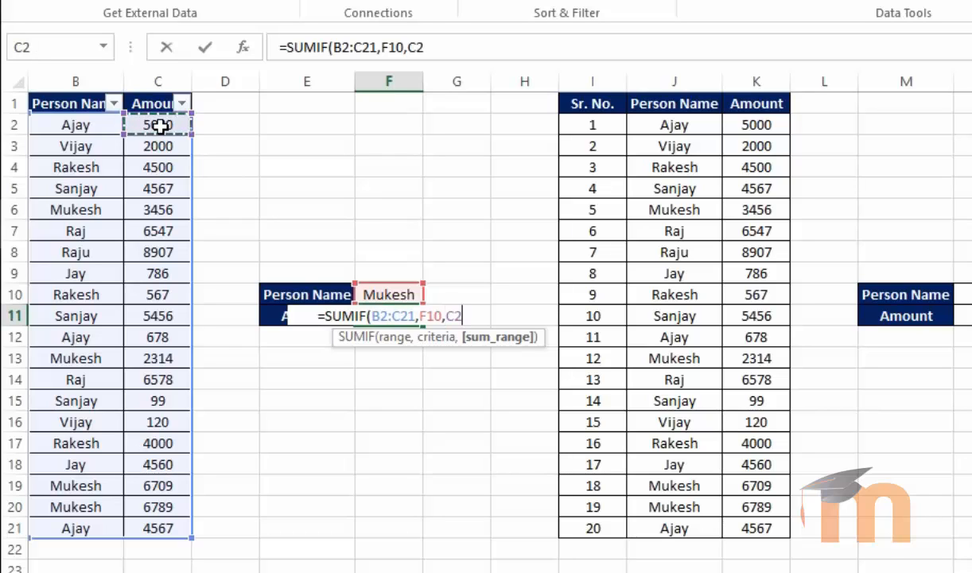
drag(160, 127, 144, 527)
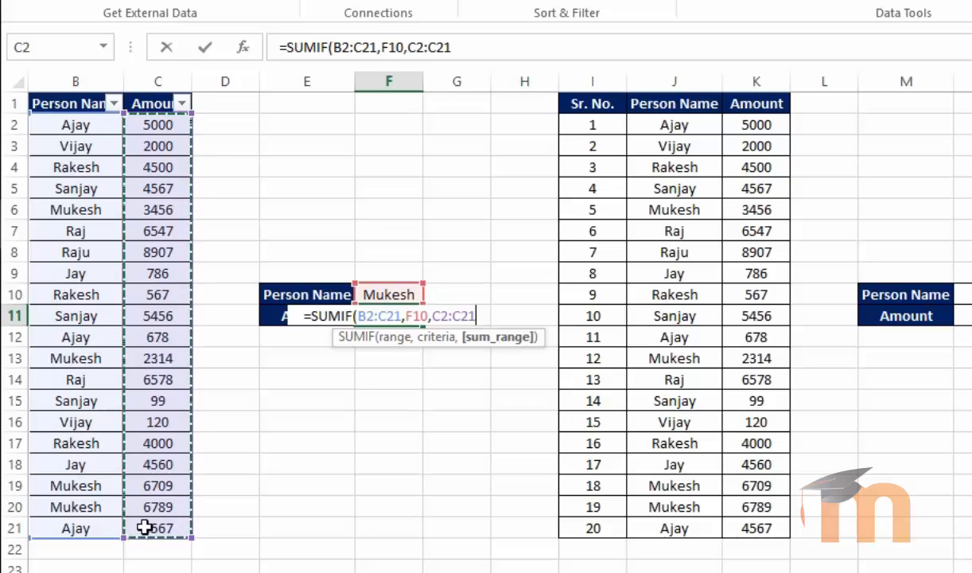
text())
key(Return)
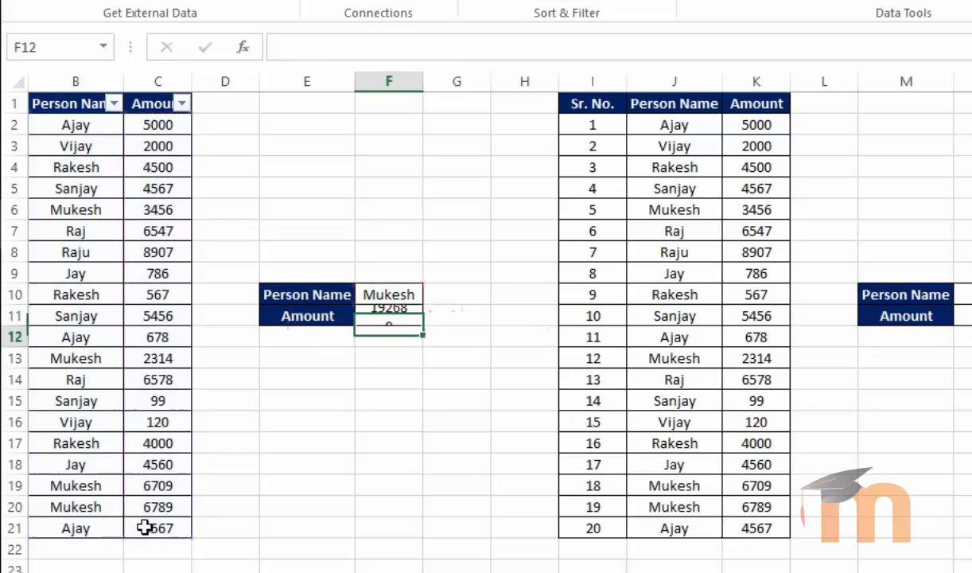
key(Up)
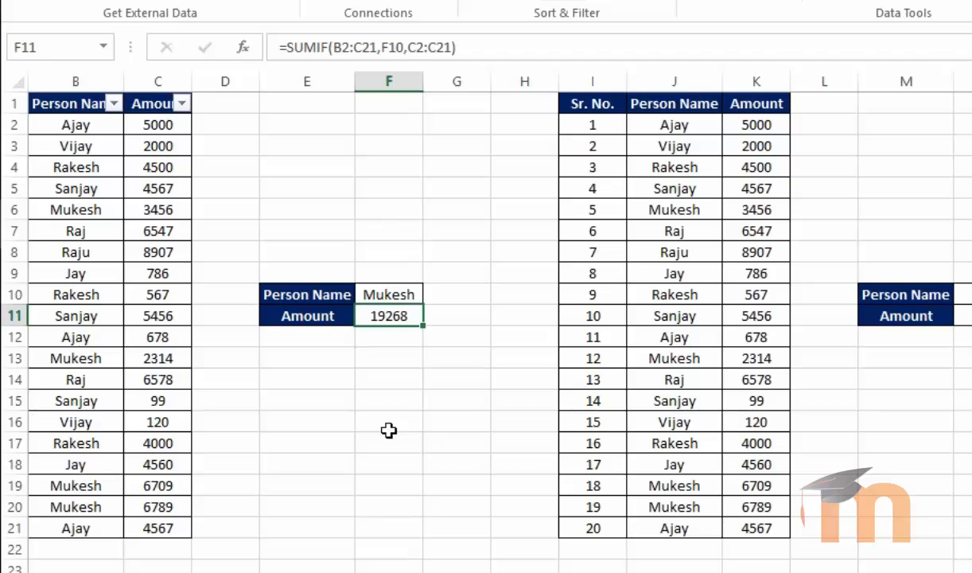
- Try the fourth and sixth listed names in the F10 dropdown, and set the cell to the last listed name
click(390, 294)
click(432, 294)
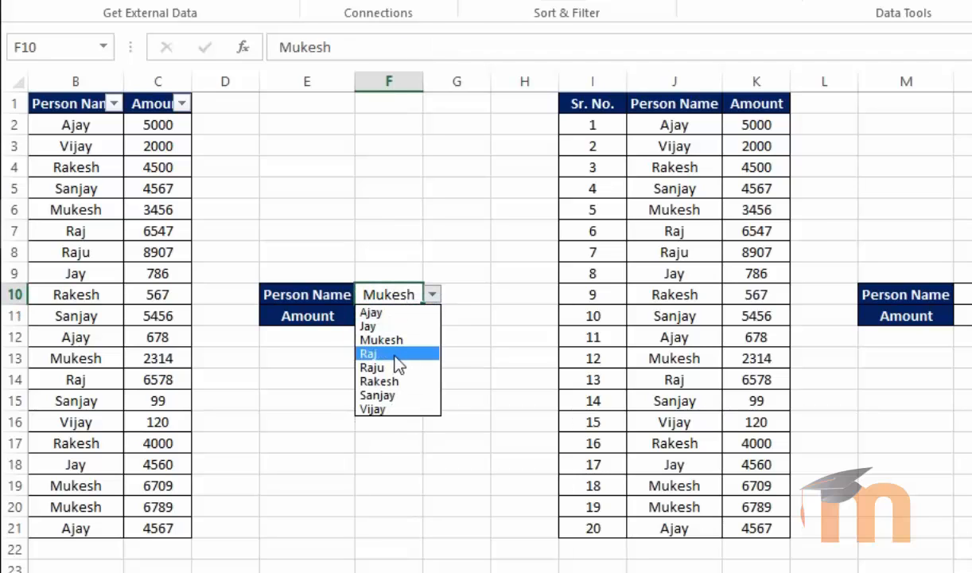
click(397, 356)
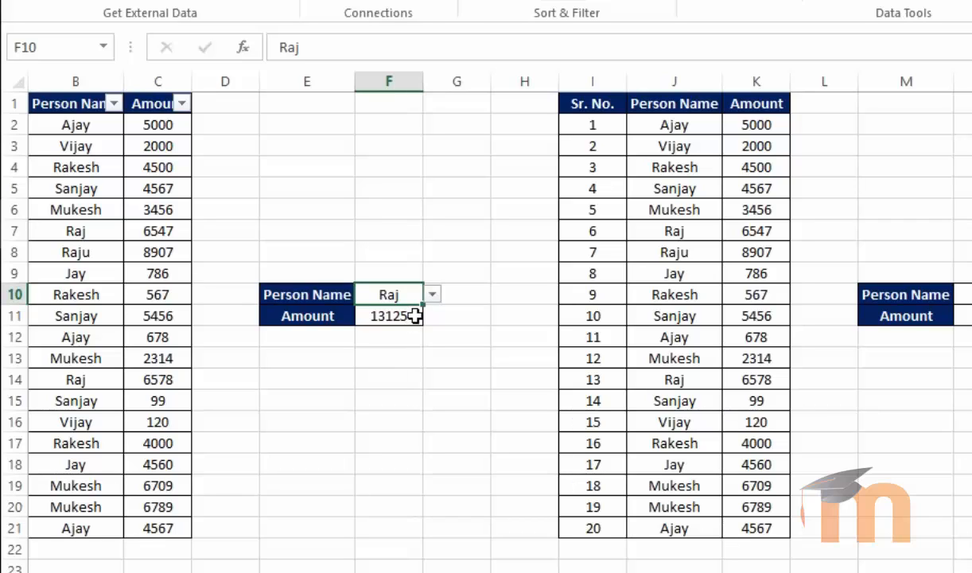
click(432, 294)
click(385, 382)
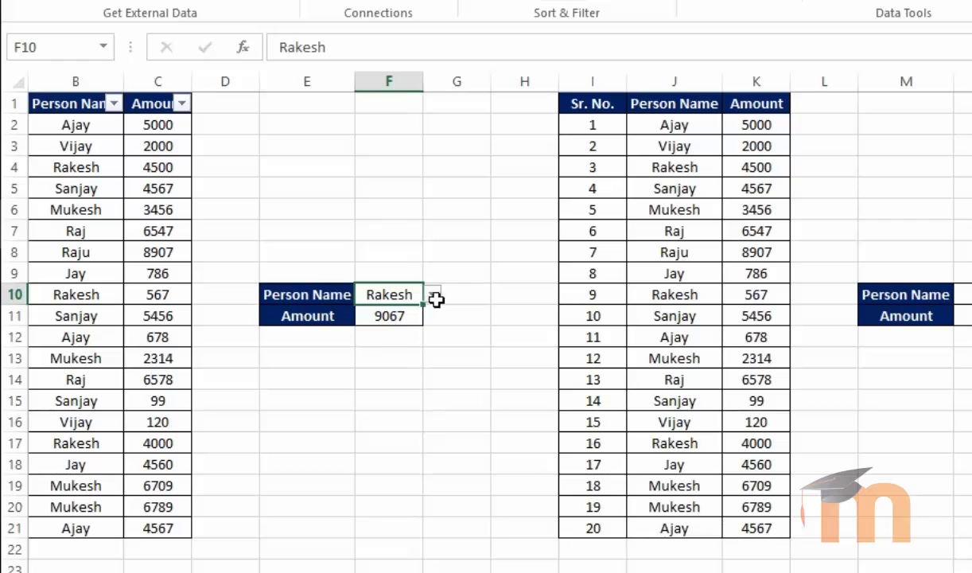
click(432, 295)
click(398, 406)
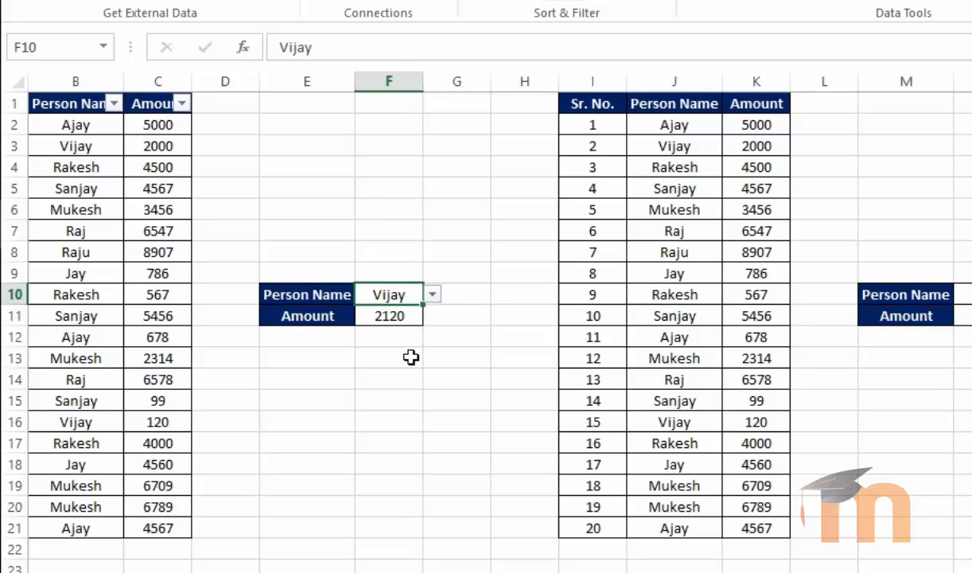
- Add a record in row 22 with the person name selected in F10 and an amount of 5000
click(88, 533)
click(86, 552)
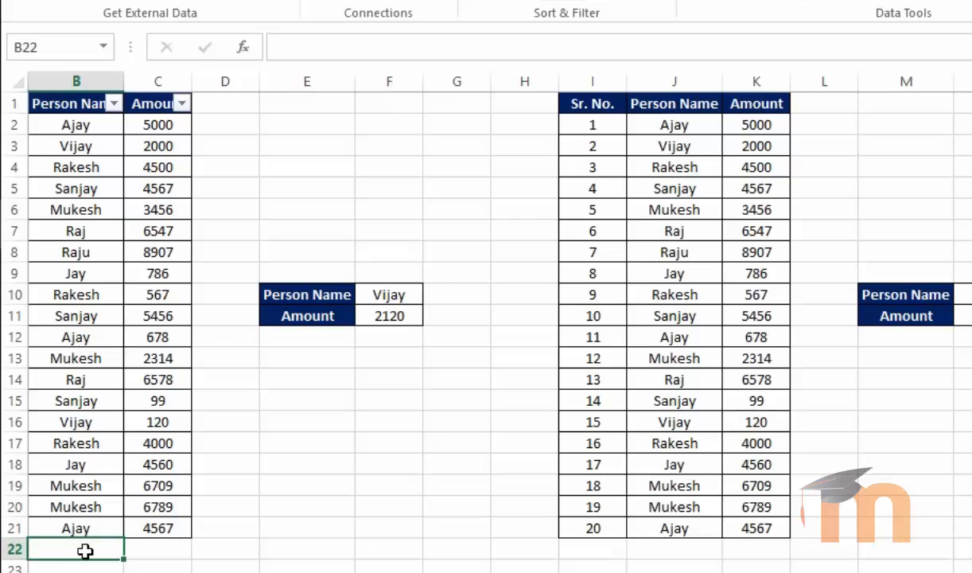
click(105, 525)
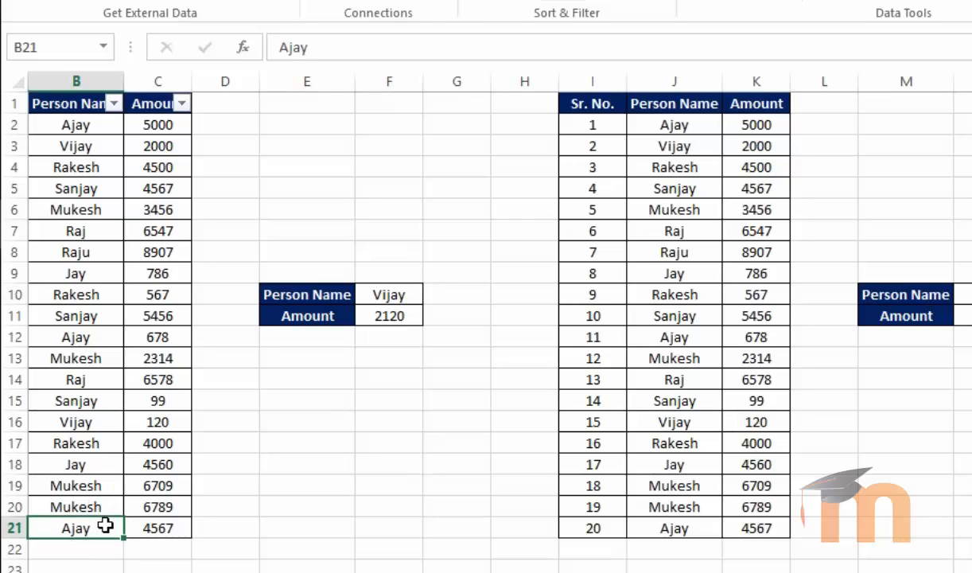
key(Tab)
key(Tab)
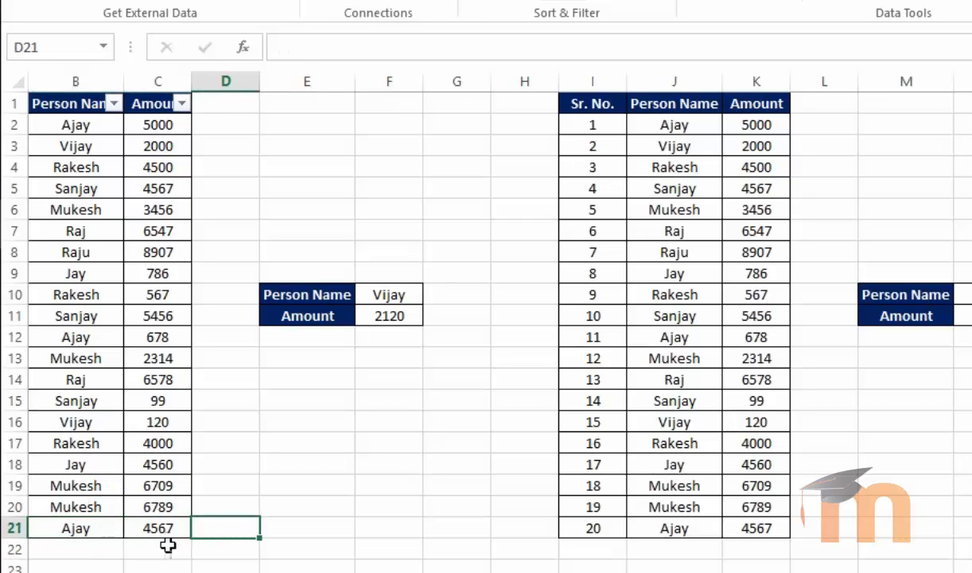
key(Return)
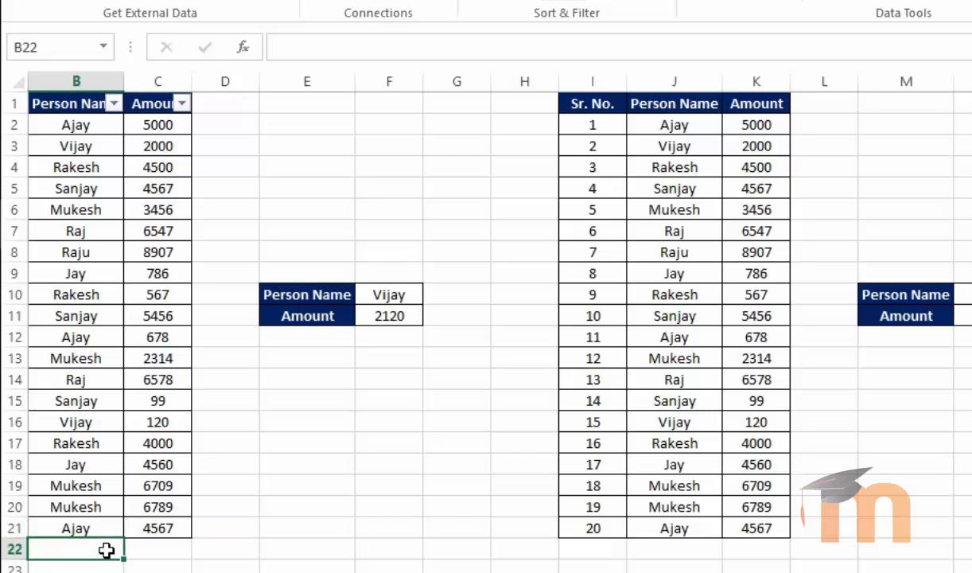
text(Vijay)
key(Tab)
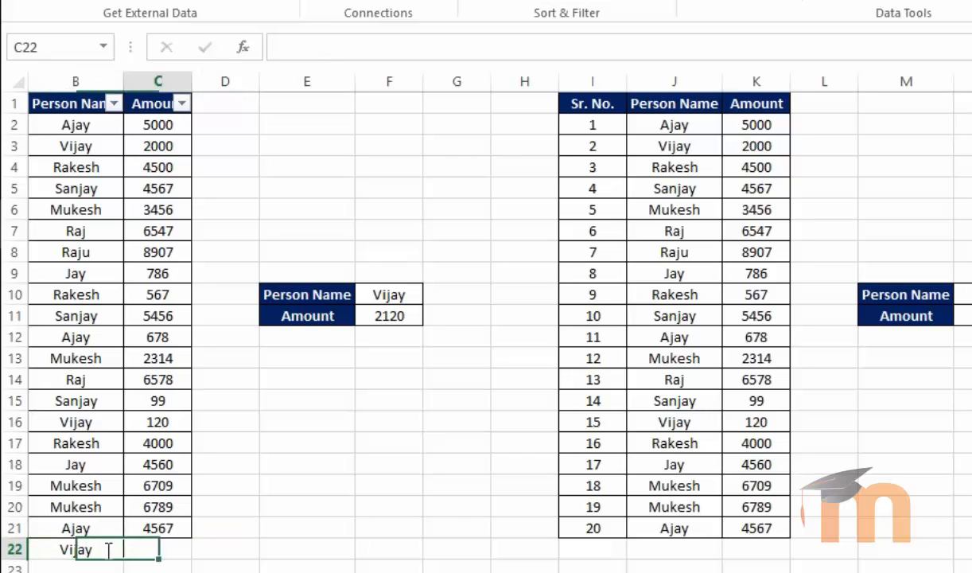
text(50000)
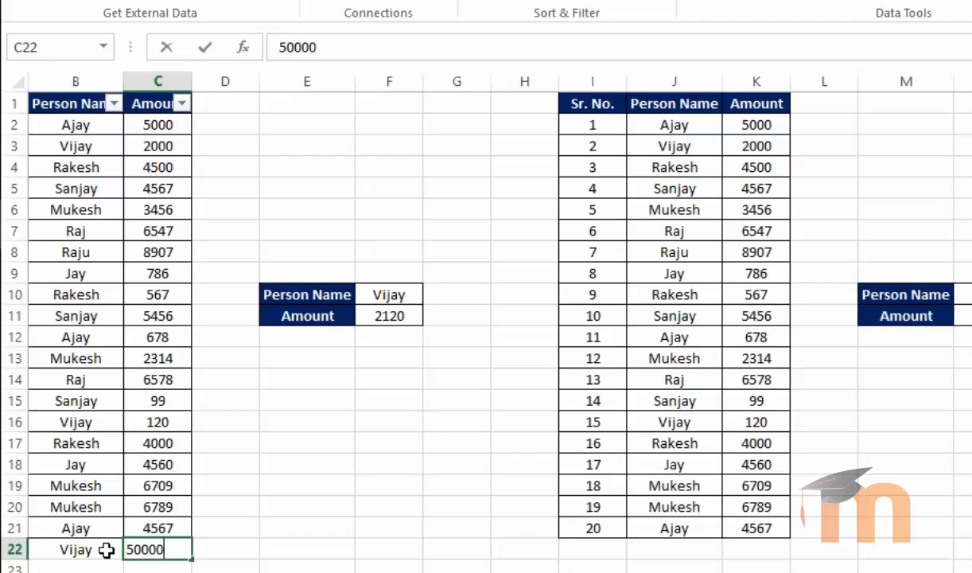
key(BackSpace)
key(Return)
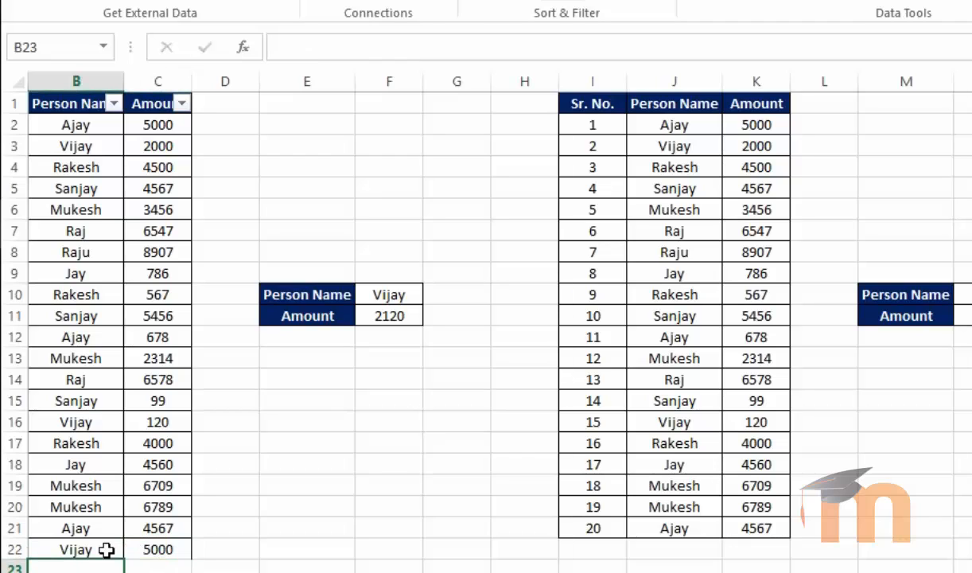
- Check the total and SUMIF ranges in F11 against the data rows B2:C21 and the added row 22
click(407, 316)
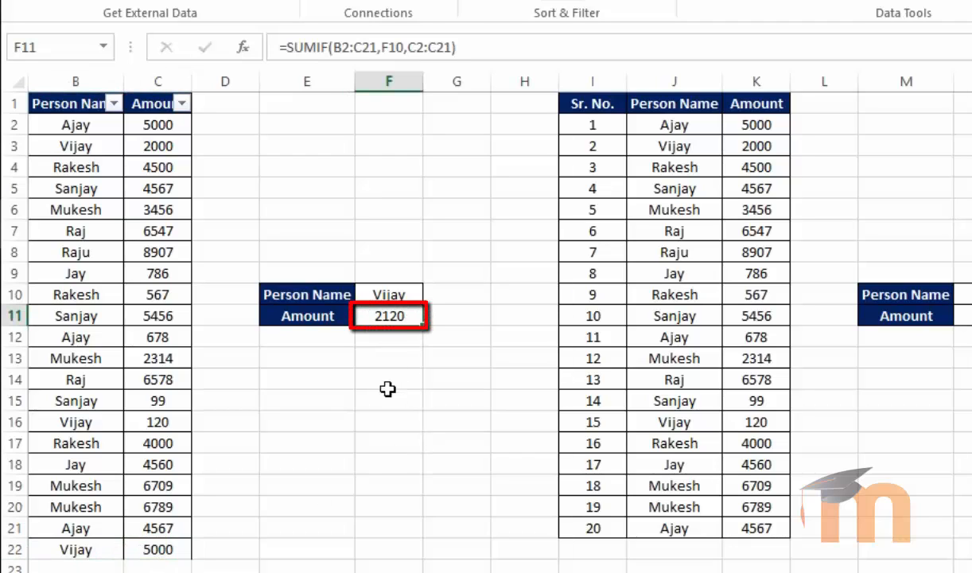
click(382, 380)
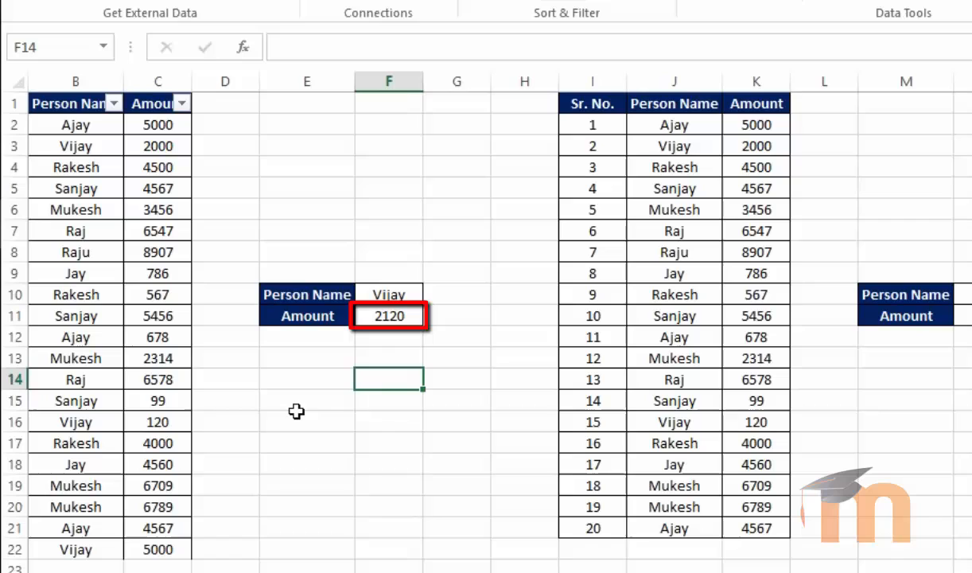
click(395, 316)
click(402, 372)
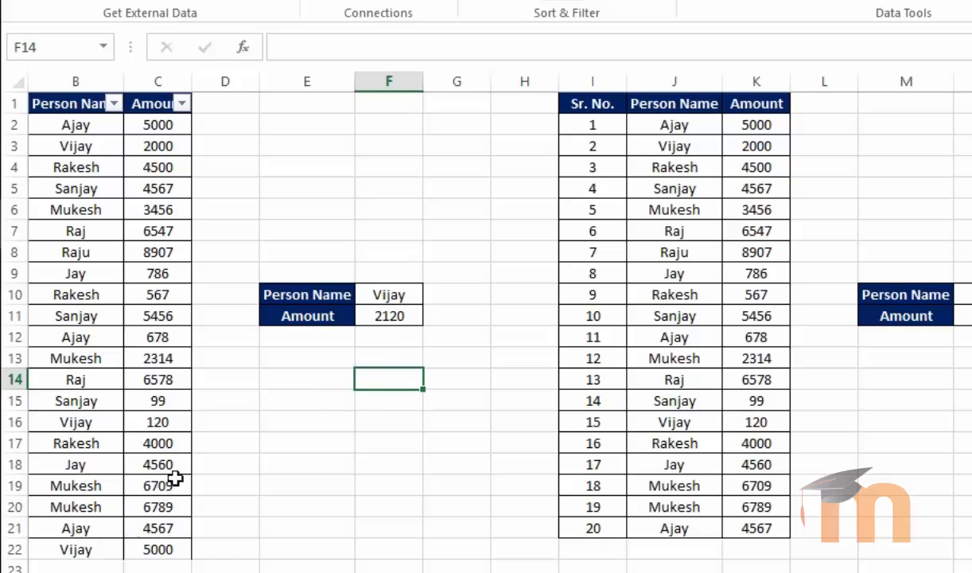
click(386, 318)
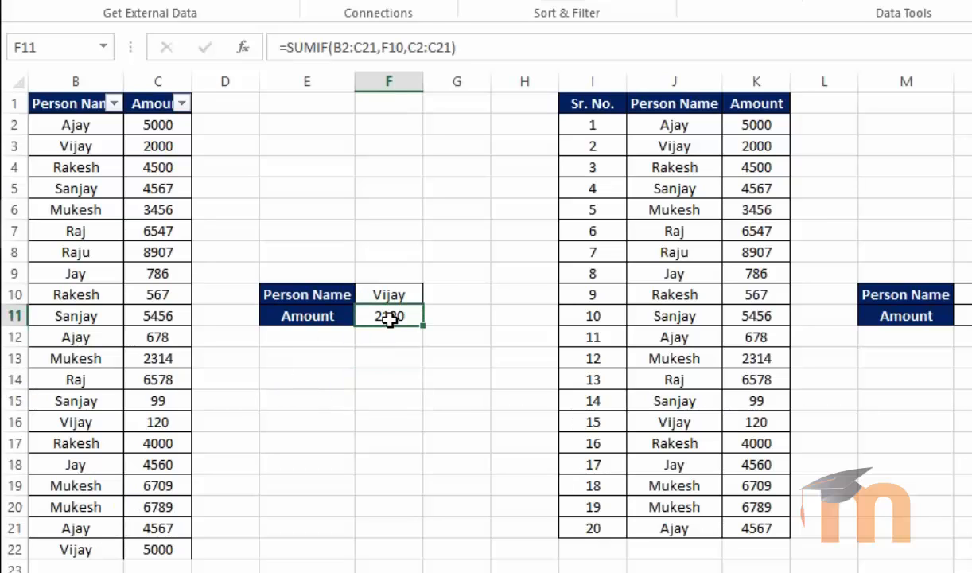
click(360, 395)
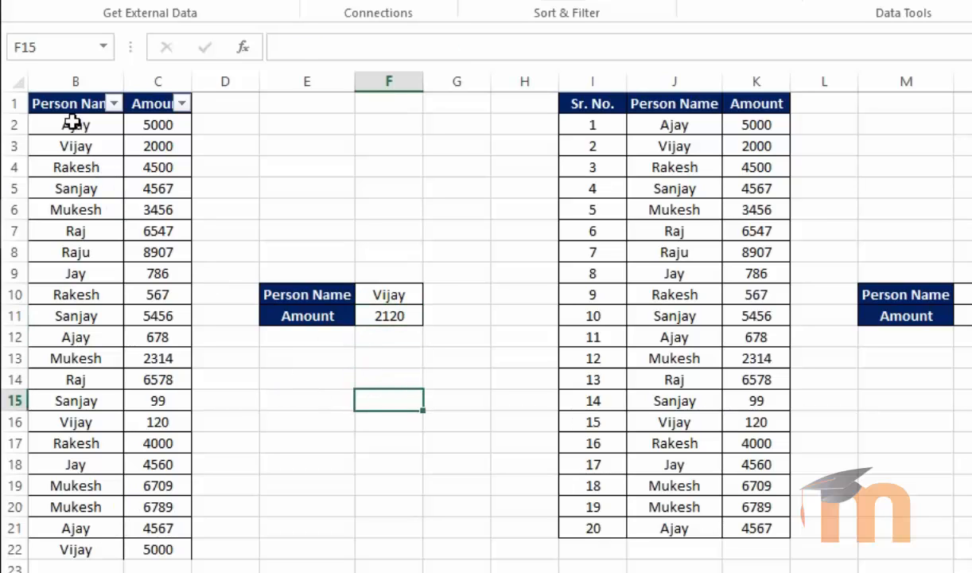
mouse_move(71, 124)
mouse_down()
mouse_move(176, 175)
mouse_move(159, 521)
mouse_up()
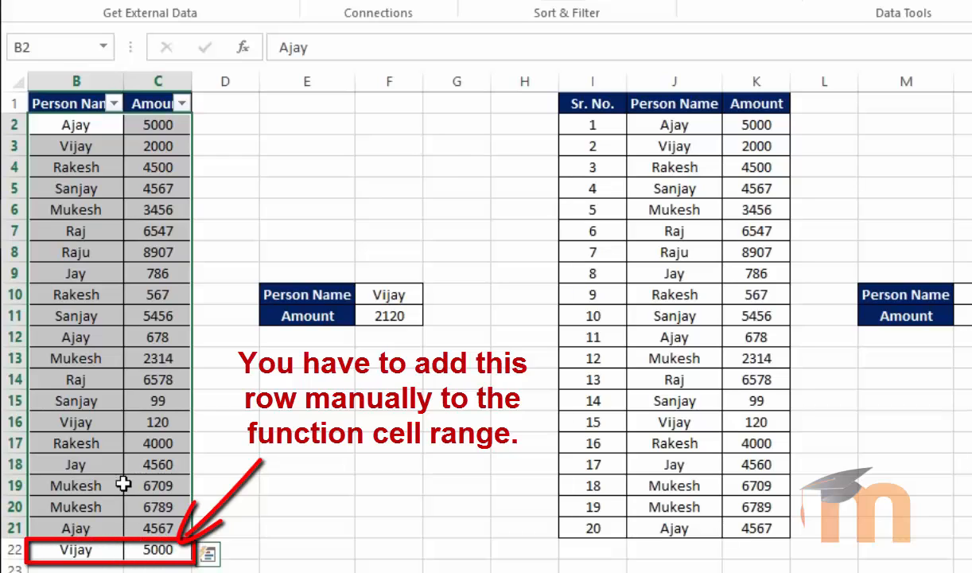
- Replace the criteria range of the SUMIF formula in F11 with B2:C22
click(392, 317)
double_click(391, 317)
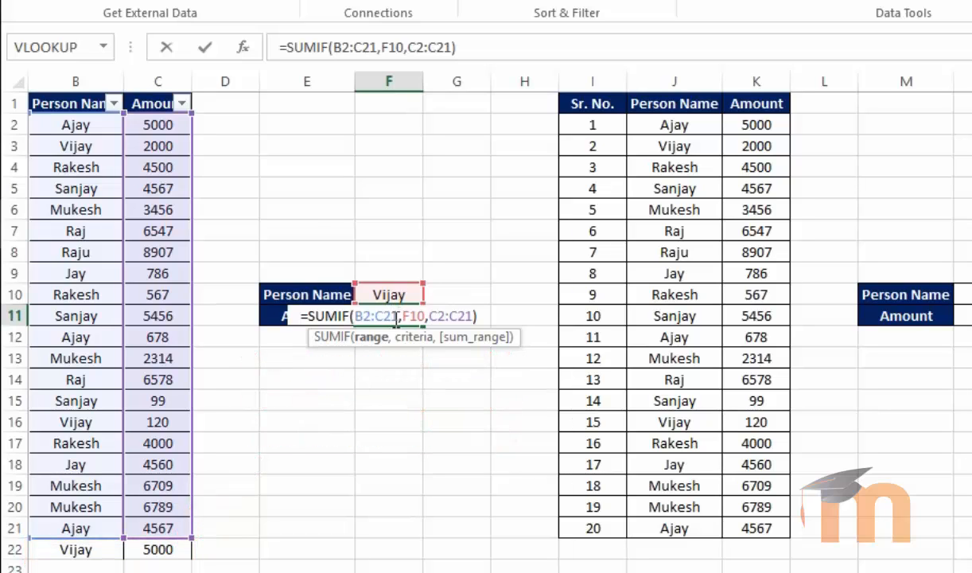
drag(355, 316, 399, 315)
key(Delete)
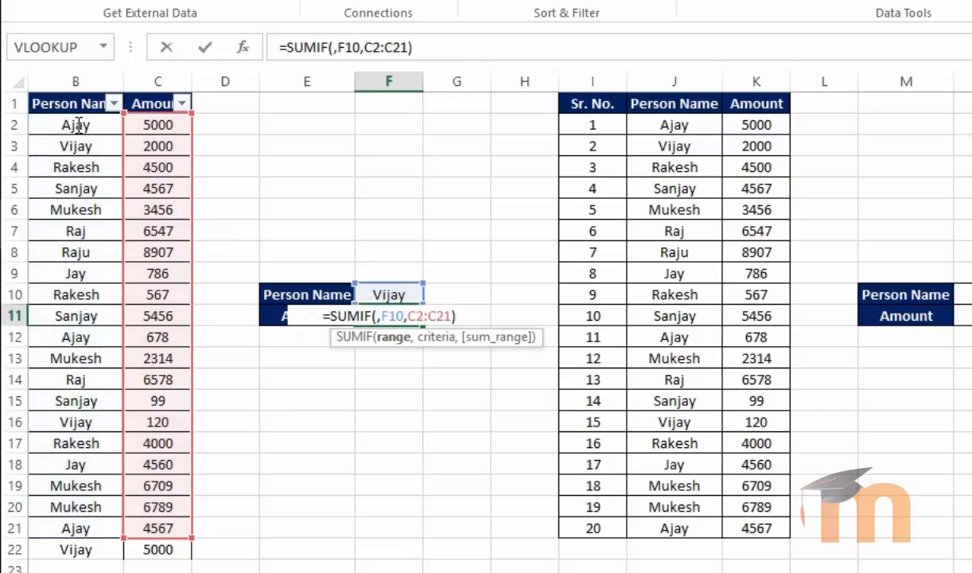
drag(78, 125, 159, 468)
drag(154, 550, 154, 547)
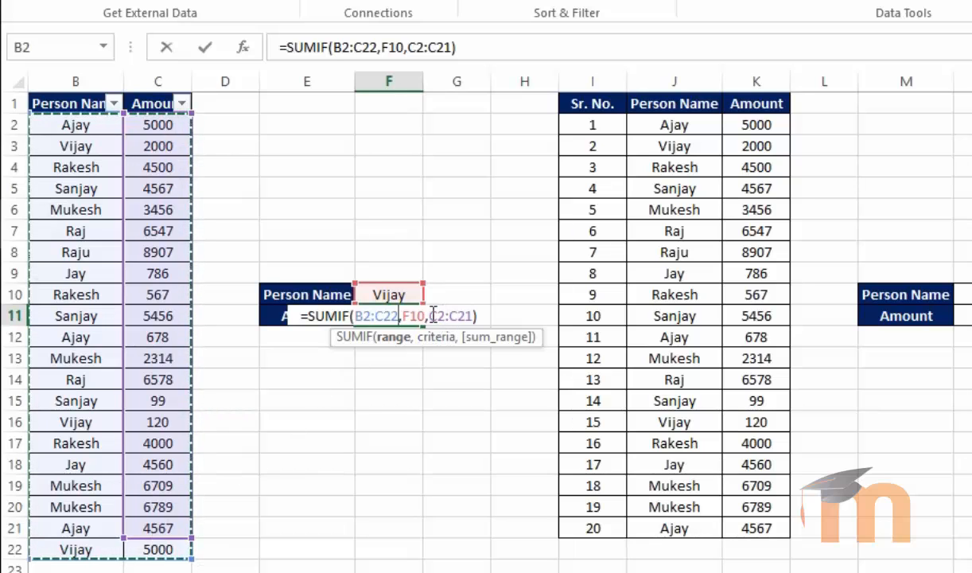
- Replace the sum range of the F11 formula with C2:C22, completing =SUMIF(B2:C22,F10,C2:C22)
drag(429, 315, 471, 317)
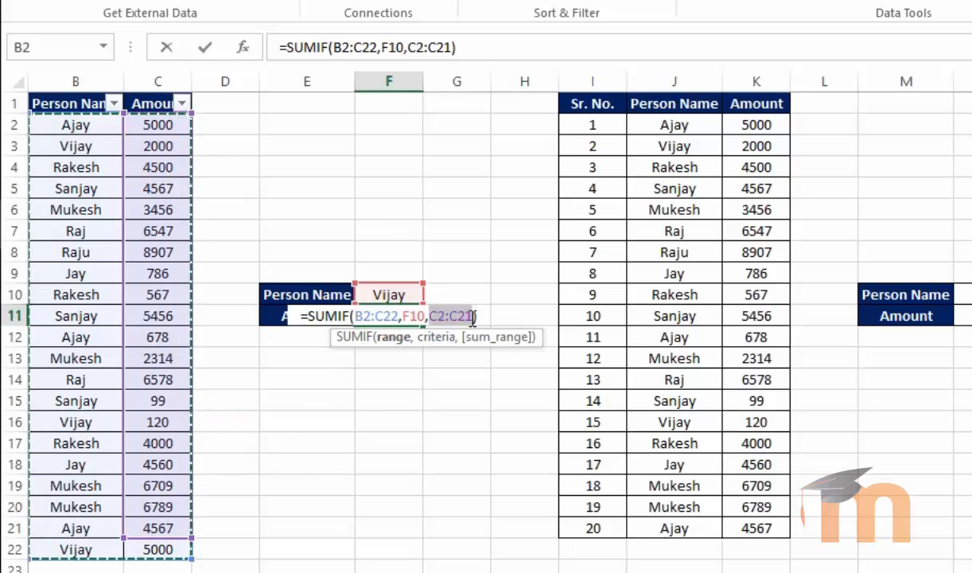
key(BackSpace)
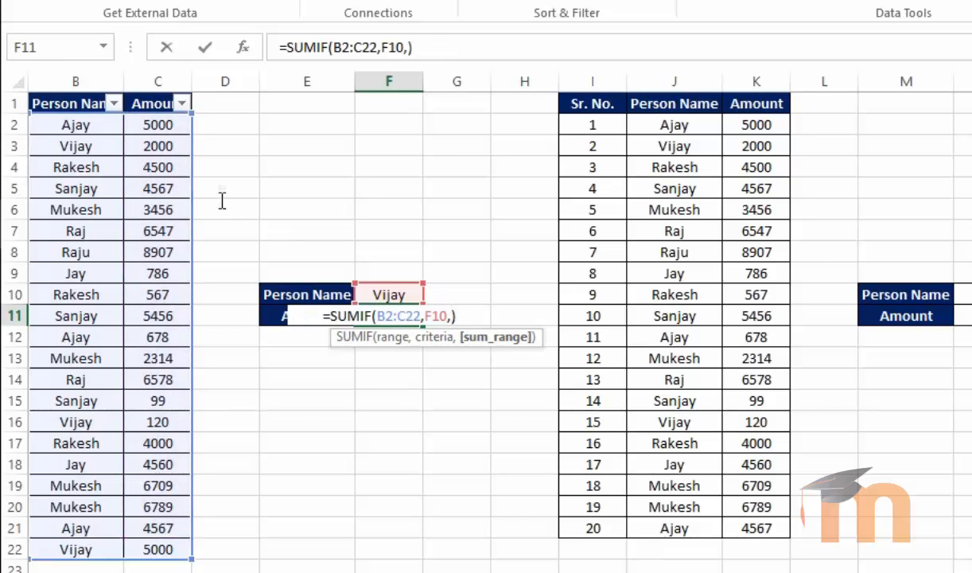
drag(166, 127, 157, 548)
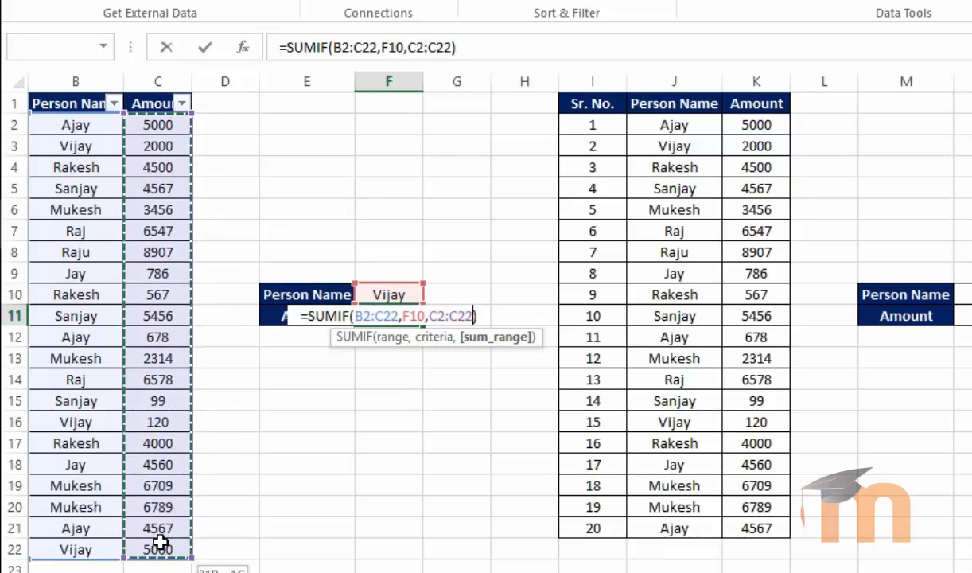
key(Return)
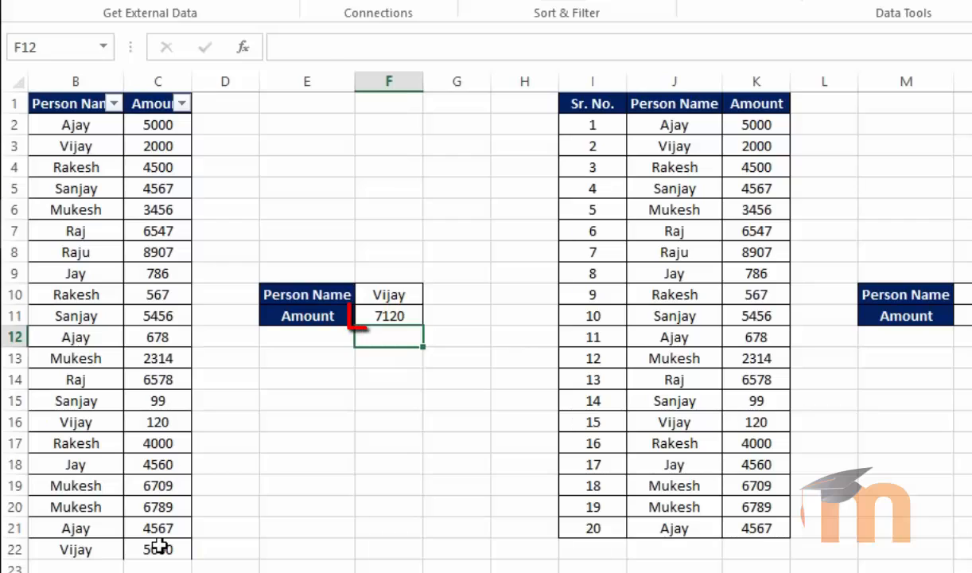
key(Up)
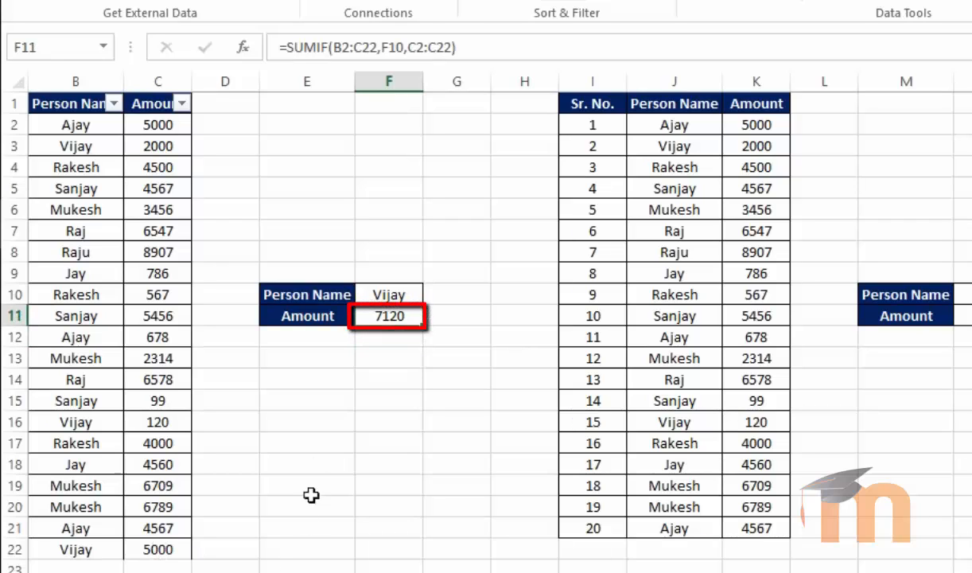
click(390, 423)
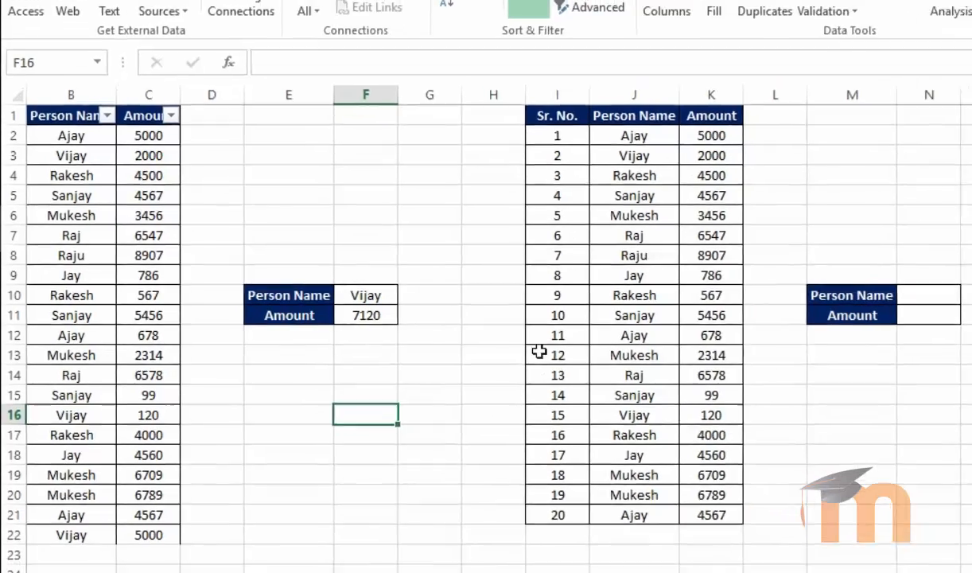
click(457, 337)
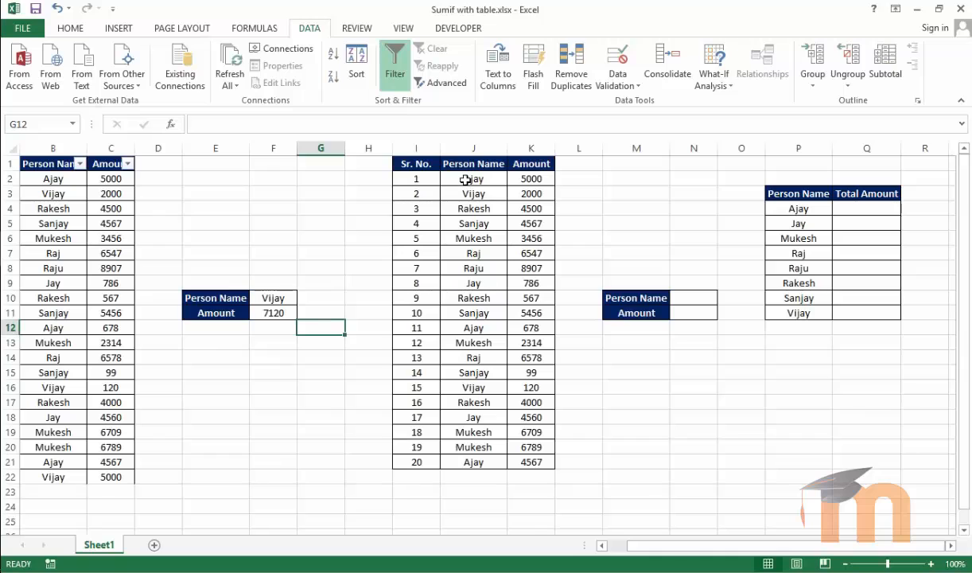
- Convert the range I1:K21 into a table with headers
click(443, 179)
click(424, 167)
drag(424, 167, 527, 456)
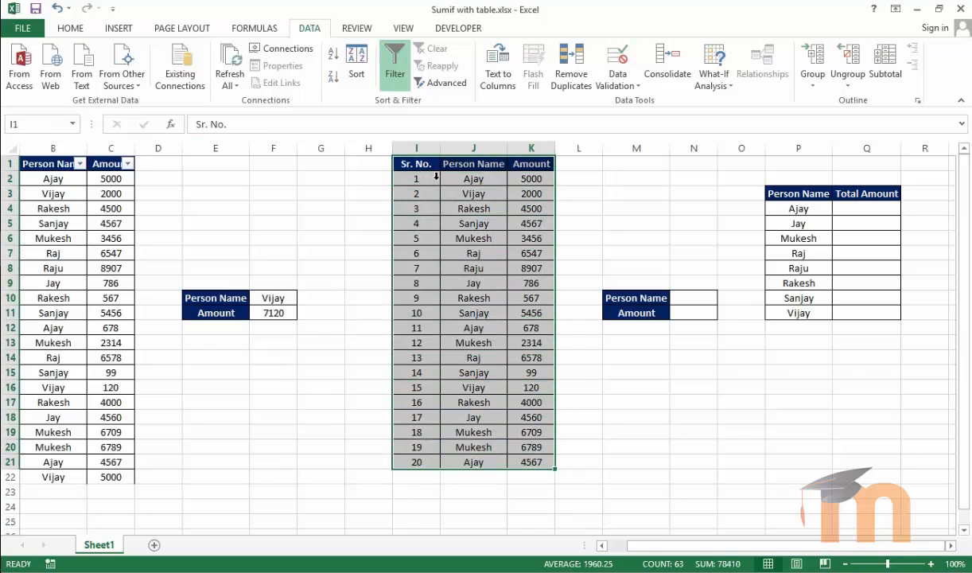
drag(413, 164, 531, 460)
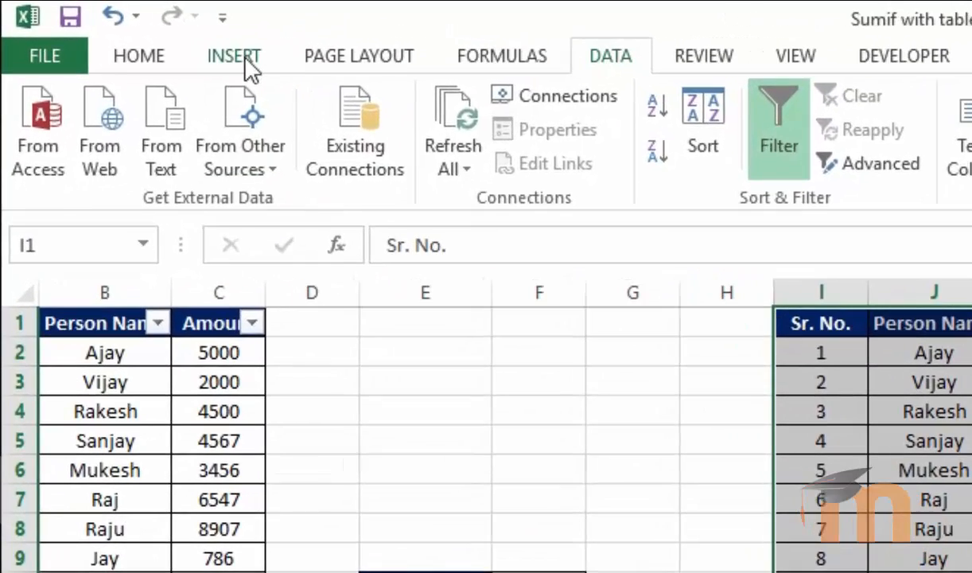
click(233, 54)
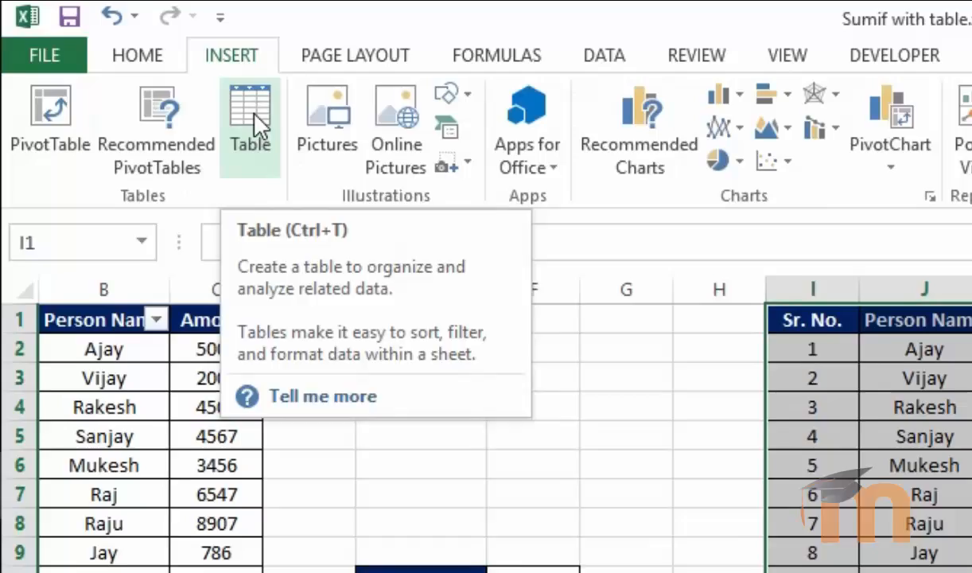
click(257, 117)
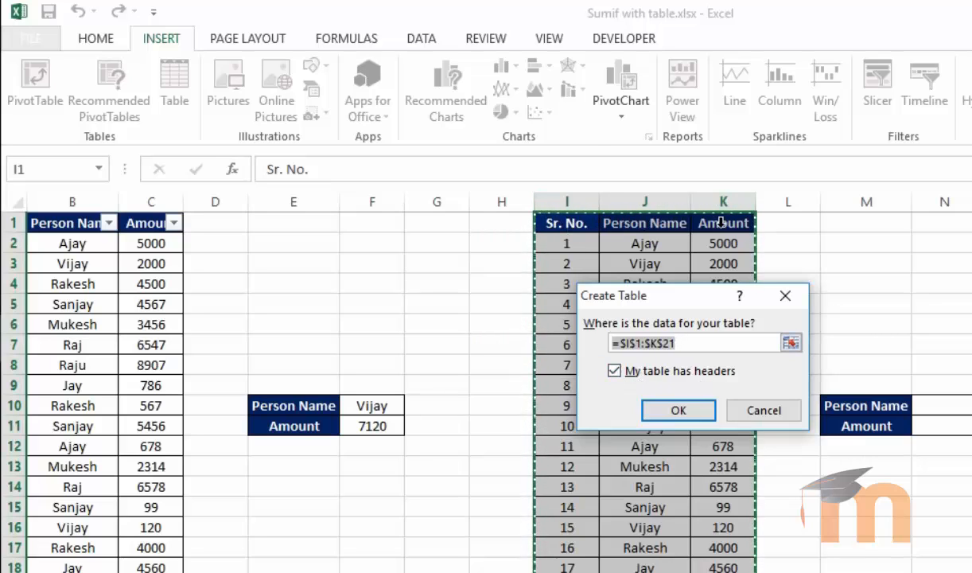
click(680, 410)
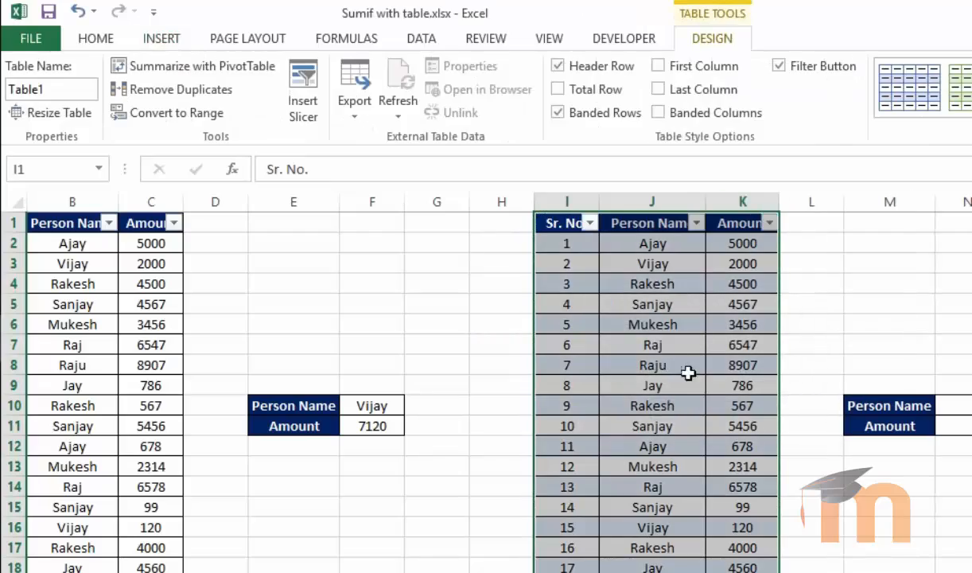
click(813, 534)
click(868, 562)
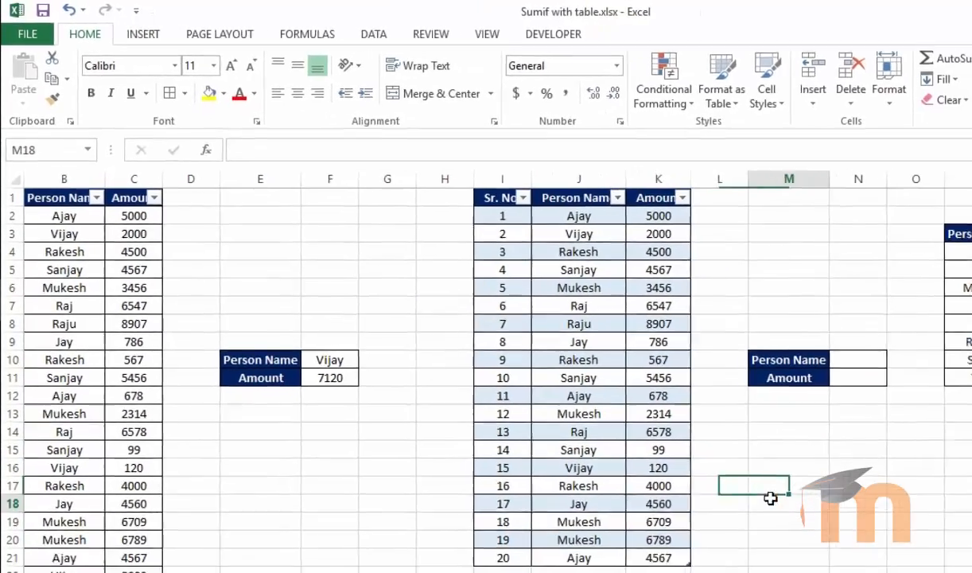
- Add a list validation dropdown to N10 sourced from =$P$4:$P$11 and choose the first name in it
click(847, 359)
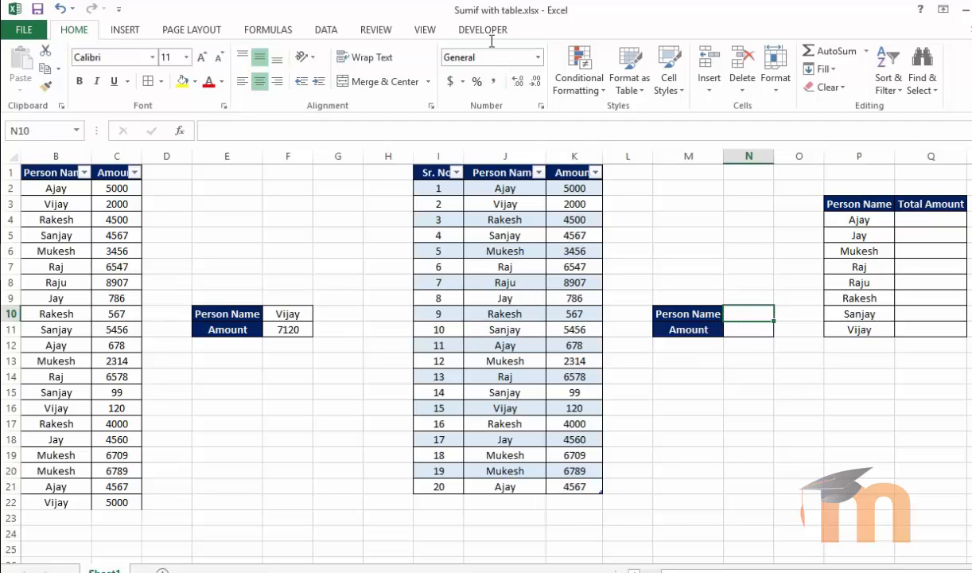
click(326, 29)
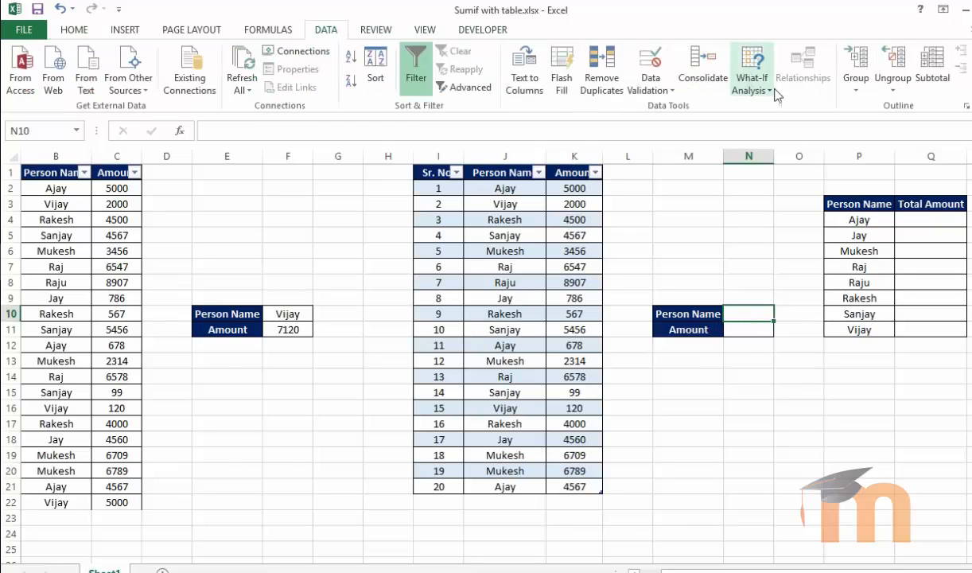
click(657, 82)
click(692, 105)
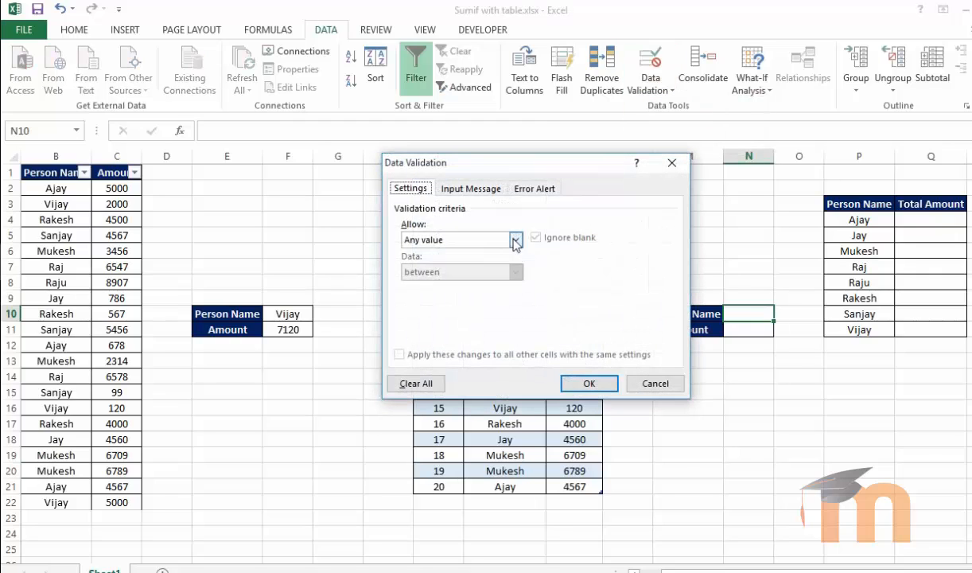
click(515, 239)
click(424, 284)
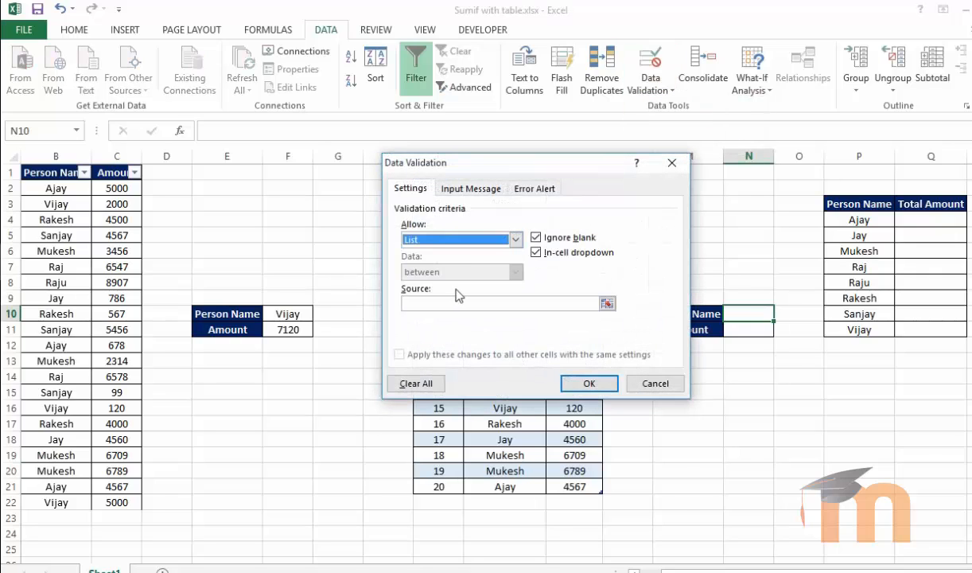
click(608, 304)
drag(859, 218, 847, 330)
click(681, 181)
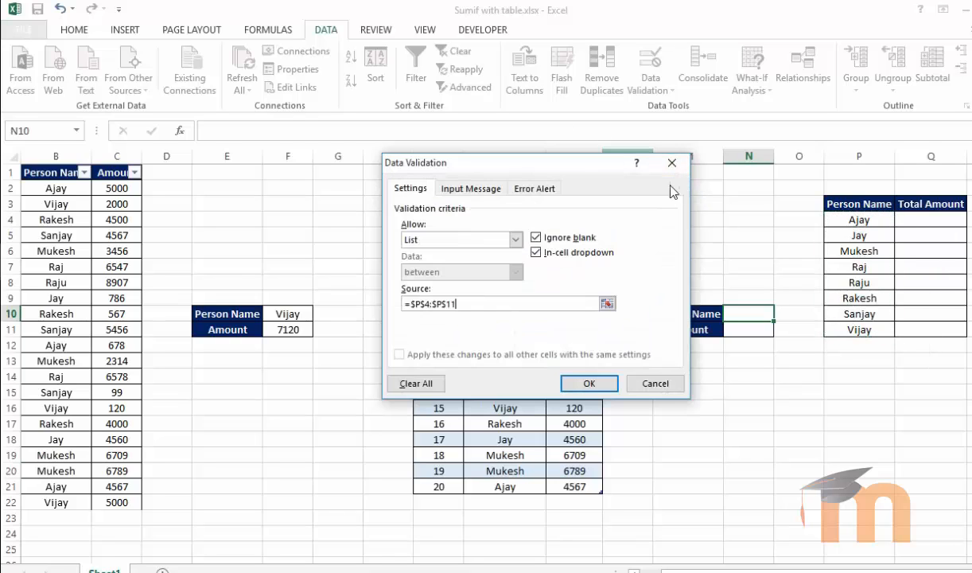
click(573, 382)
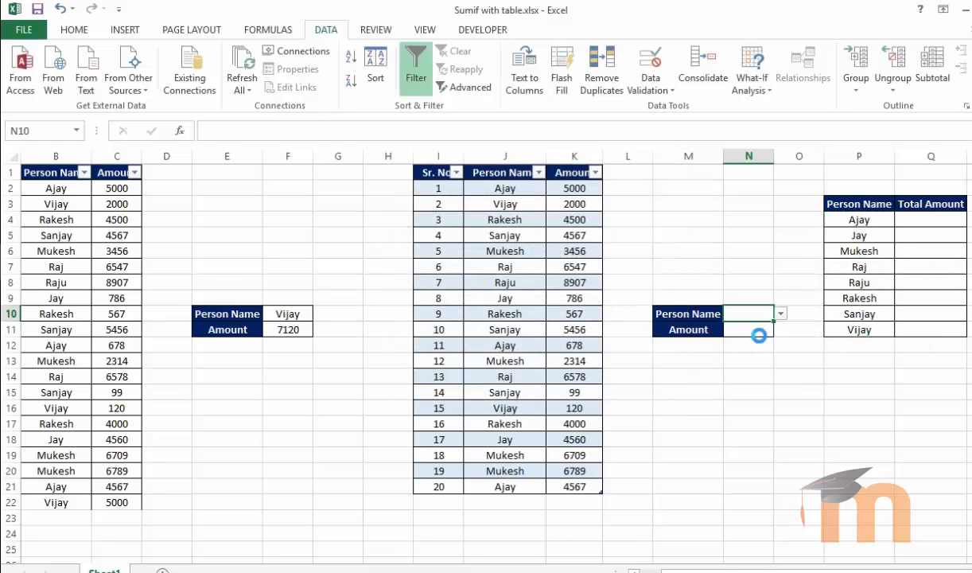
click(781, 315)
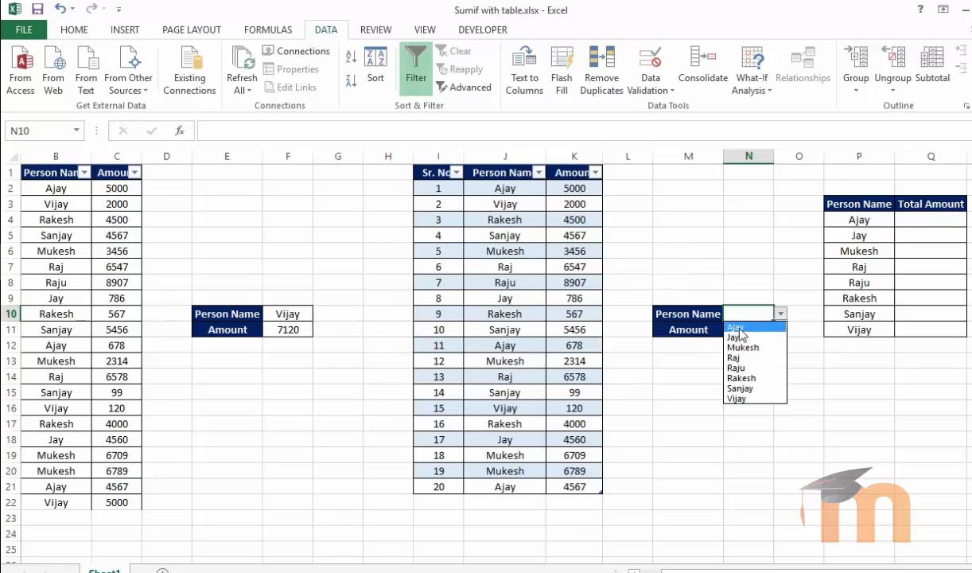
click(735, 325)
- Start a SUMIF formula in N11 with the range Table1[[Person Name]:[Amount]] and N10 as the criteria
click(740, 328)
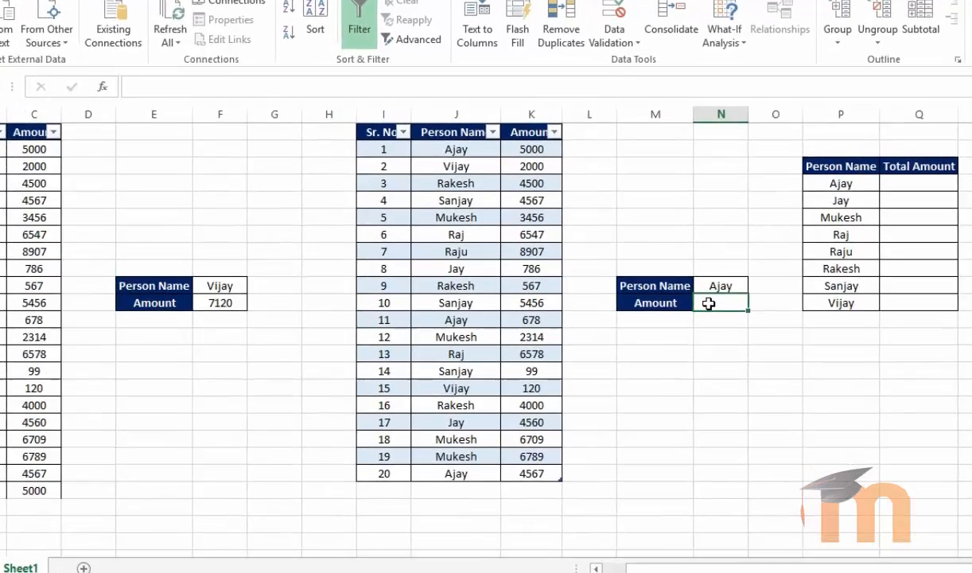
text(=)
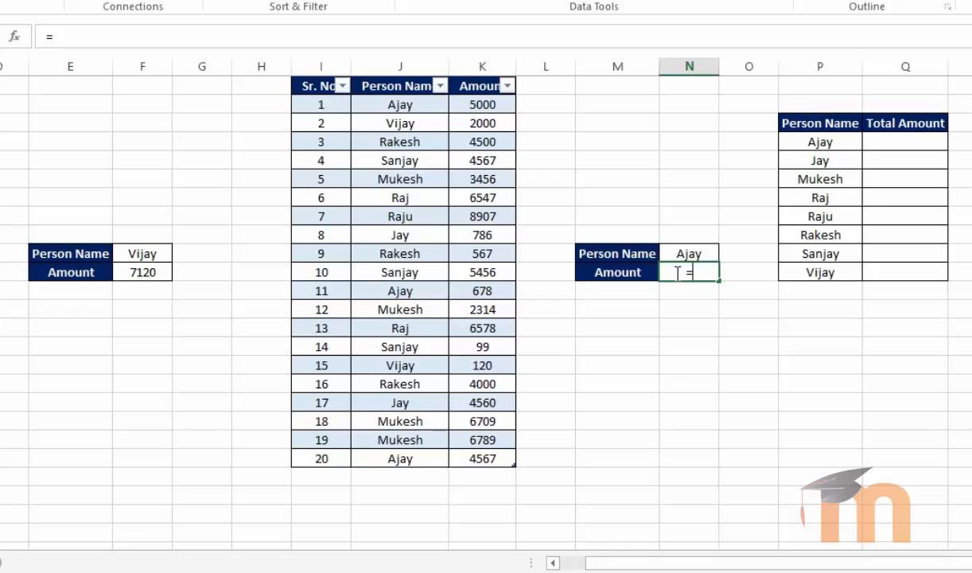
text(sumif)
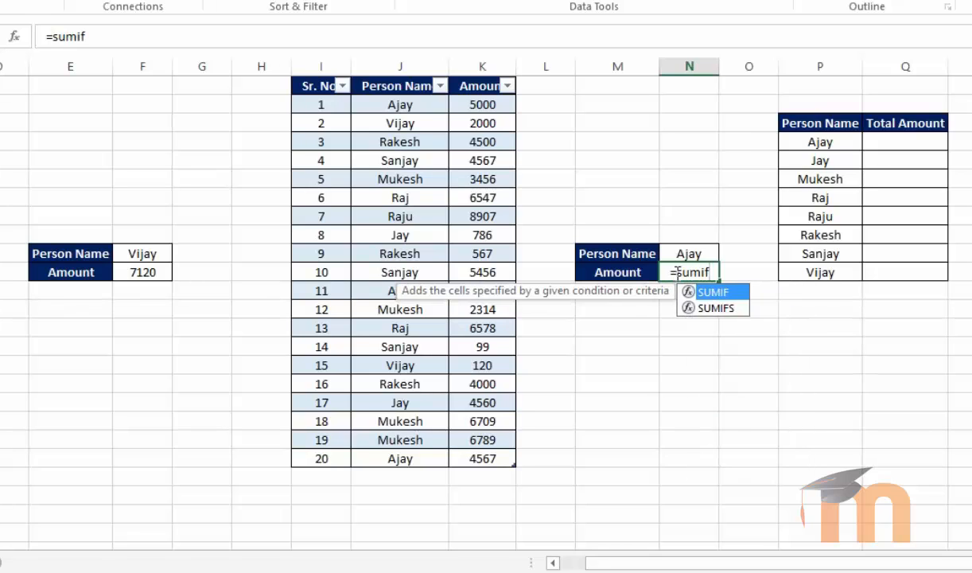
key(Tab)
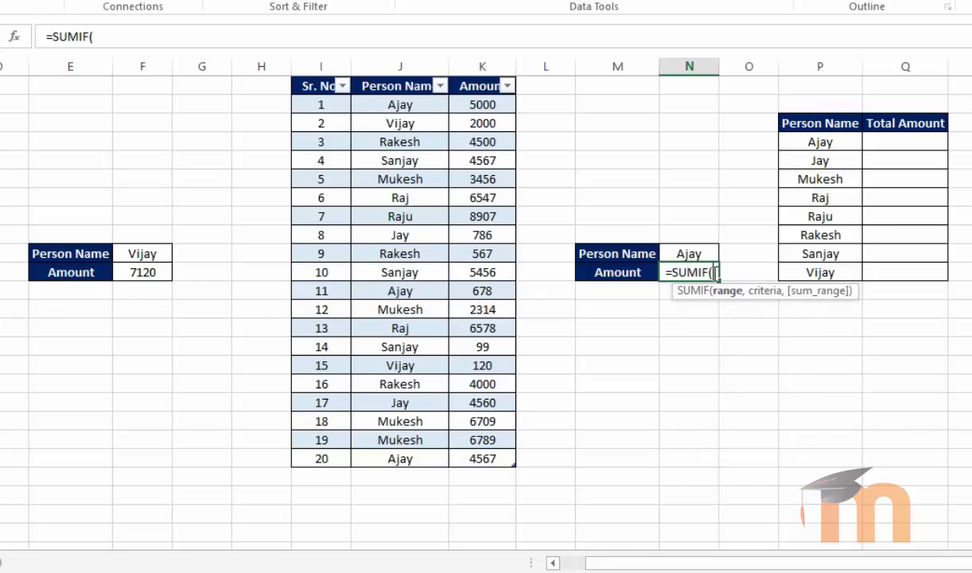
drag(385, 112, 466, 459)
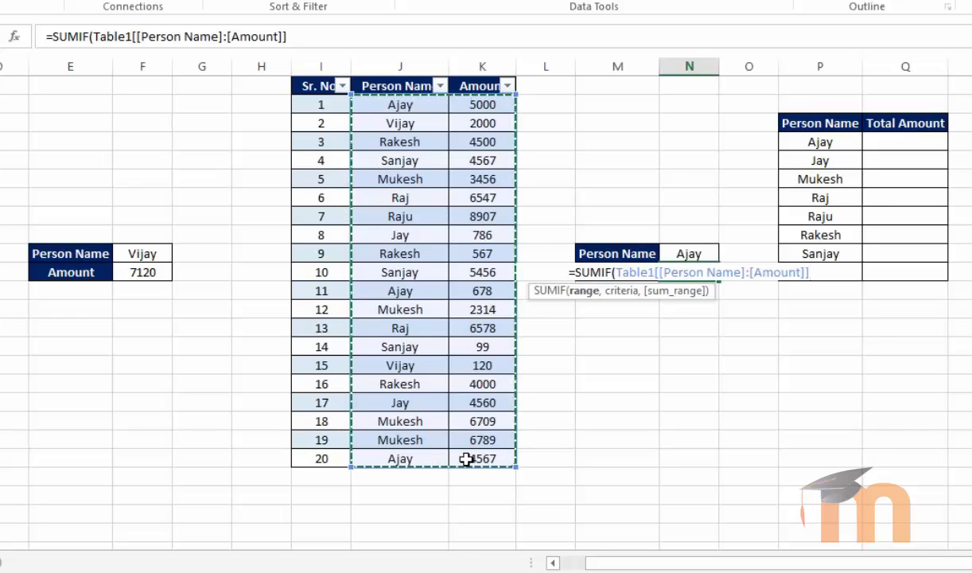
text(,)
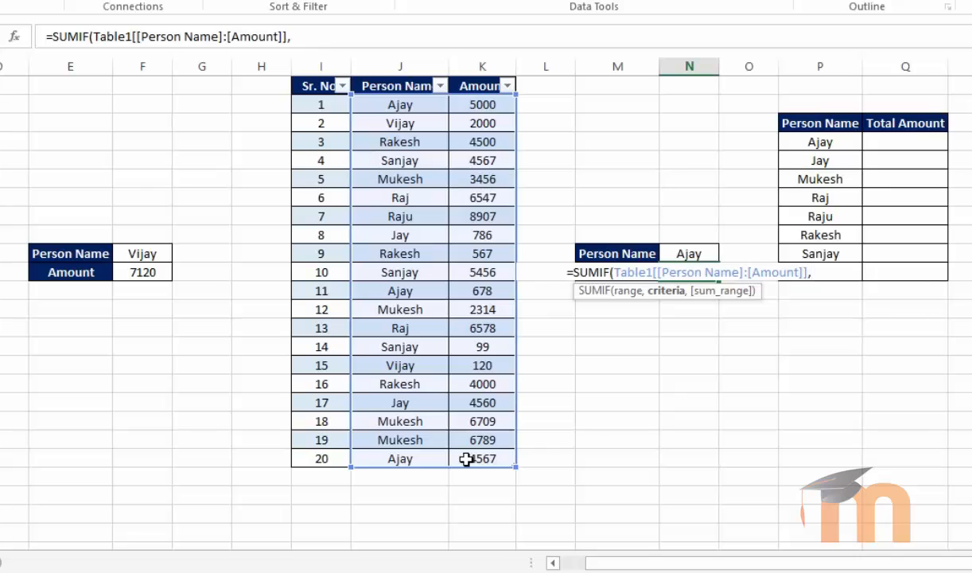
click(677, 249)
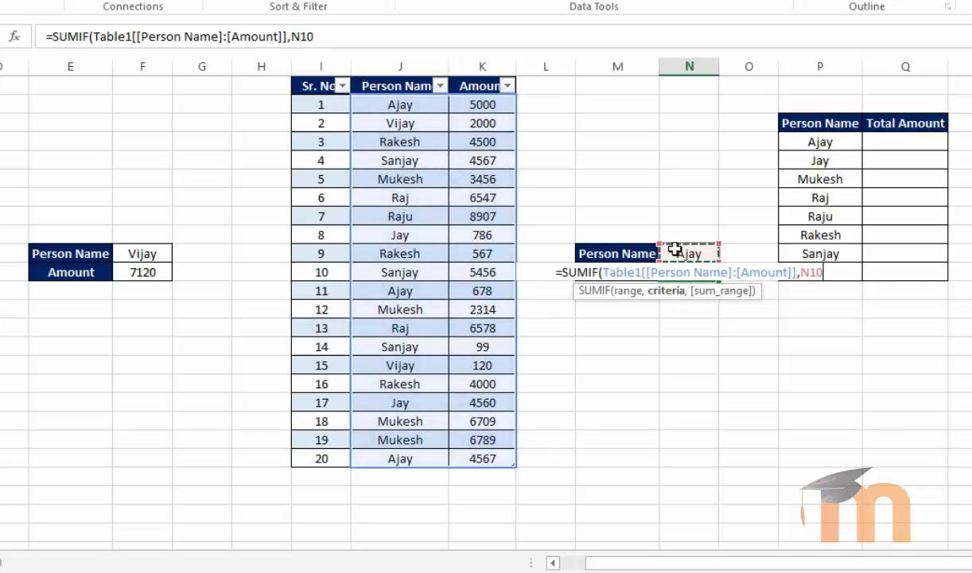
text(,)
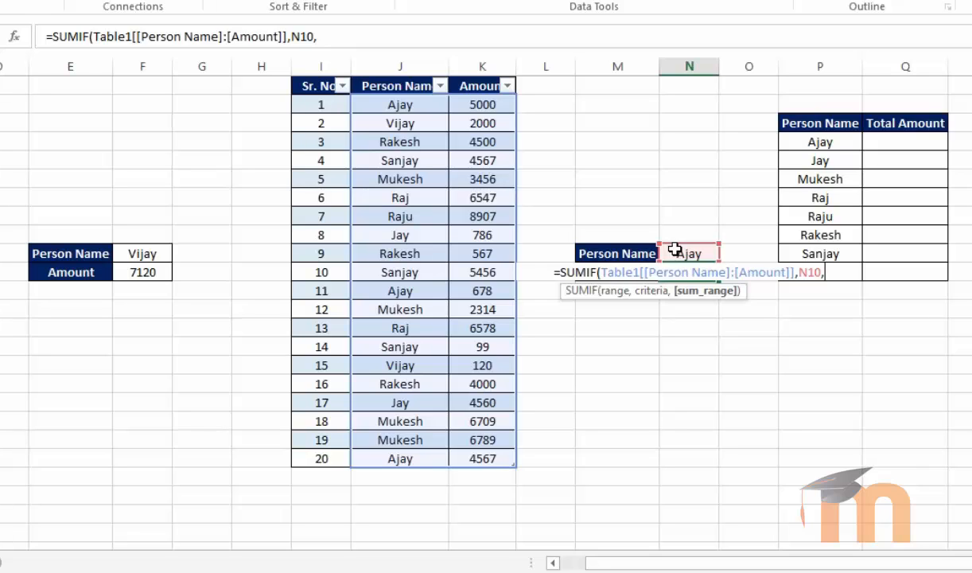
- Complete the N11 formula with Table1[Amount] as its sum range: =SUMIF(Table1[[Person Name]:[Amount]],N10,Table1[Amount])
text(tab)
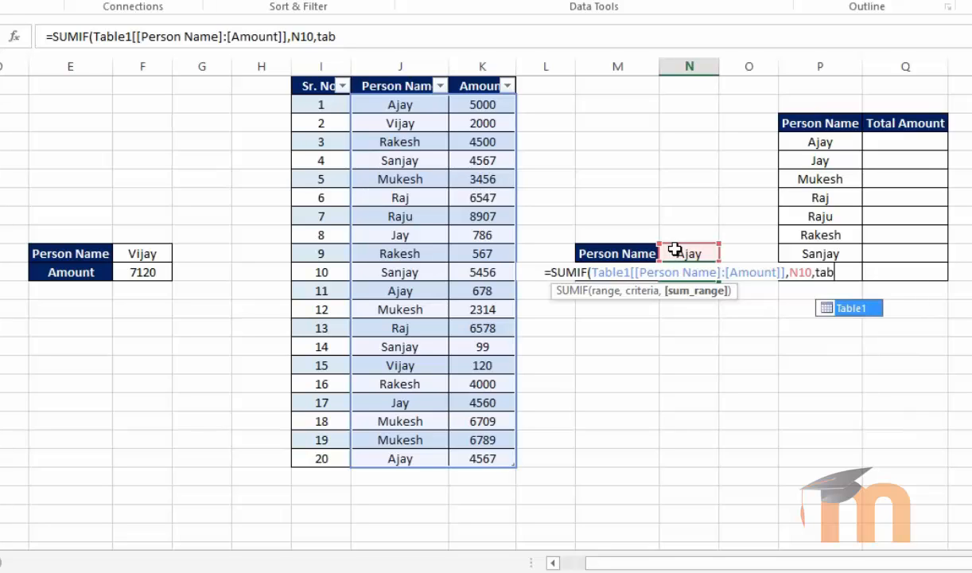
key(Tab)
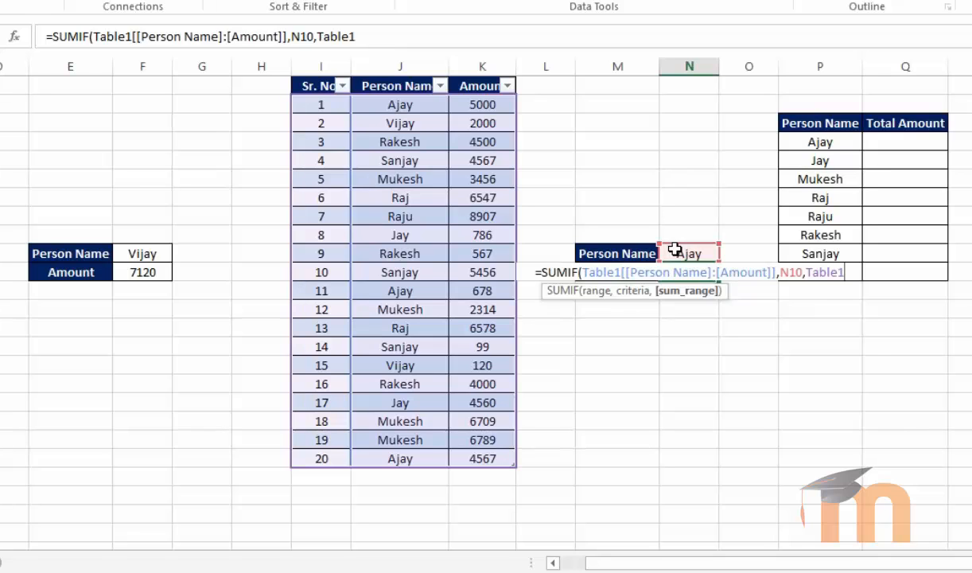
text([)
key(Down)
key(Down)
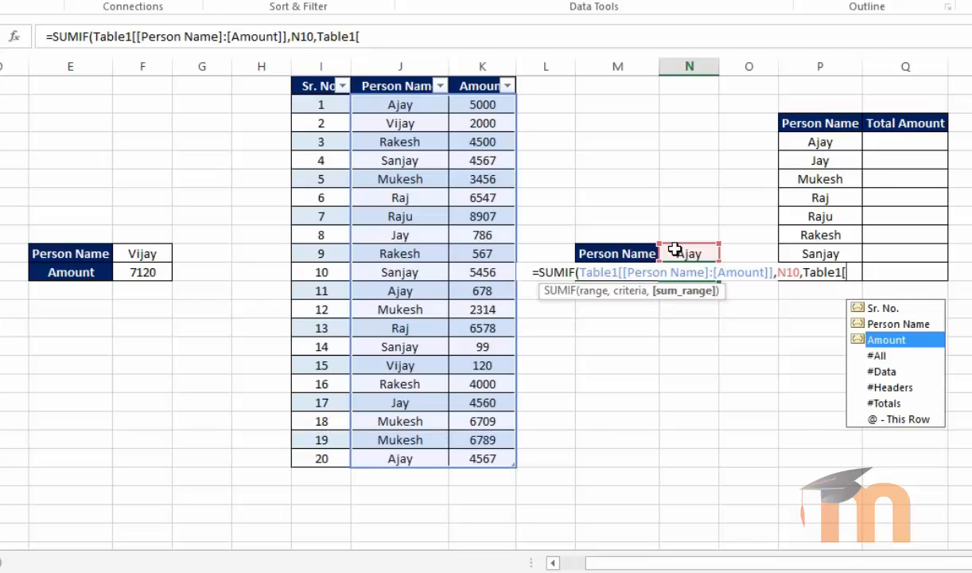
key(Tab)
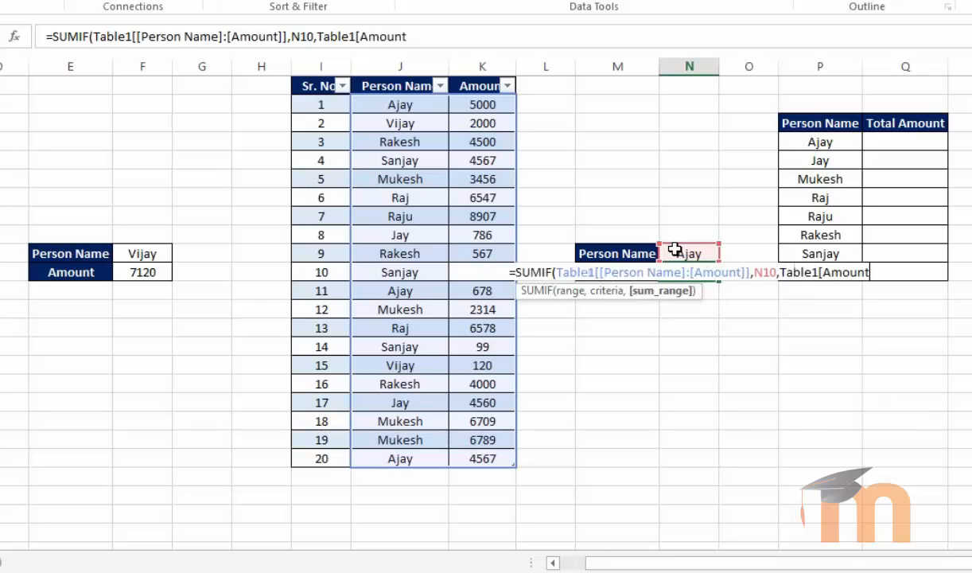
text(])
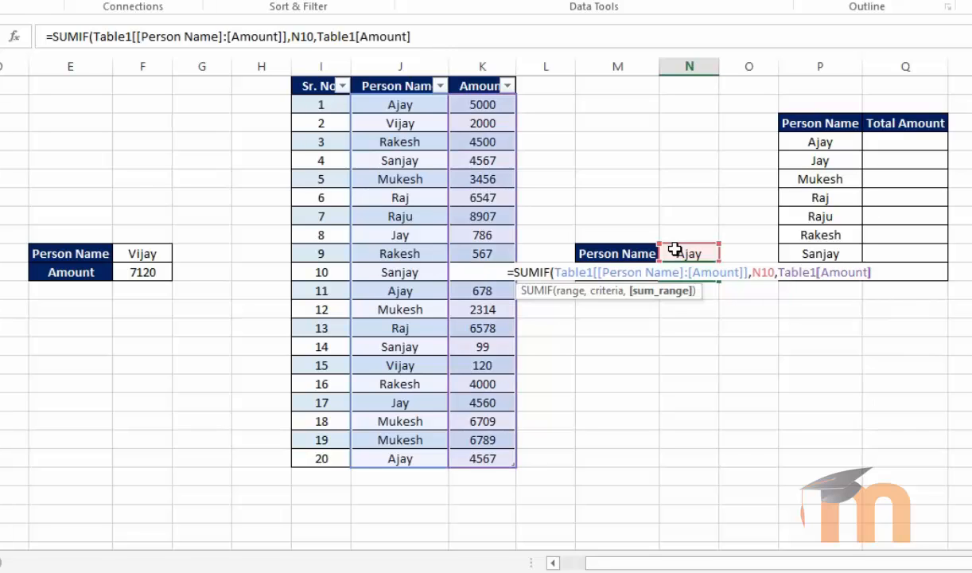
text())
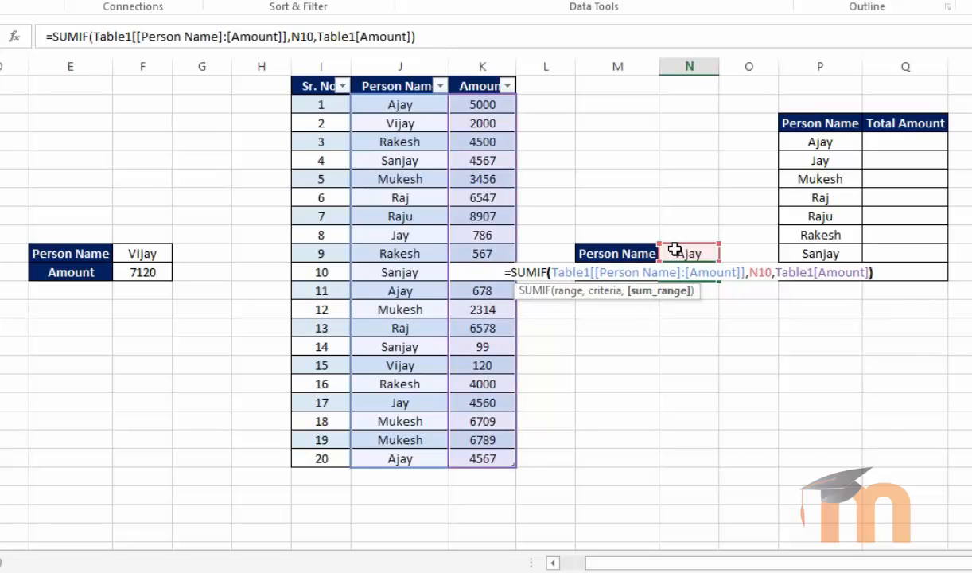
key(Return)
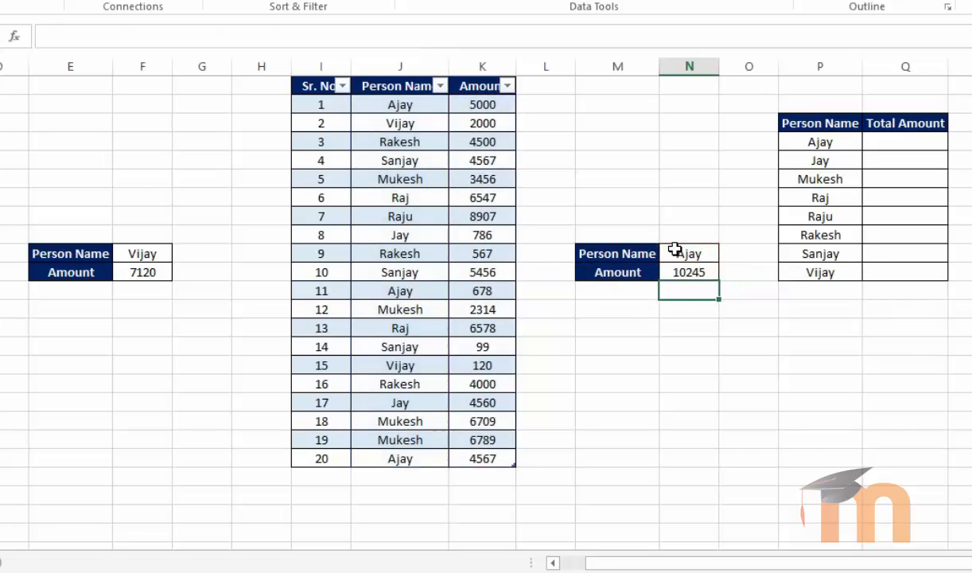
- Review the SUMIF formula in N11 and choose the last name from the dropdown in N10
click(701, 330)
click(697, 272)
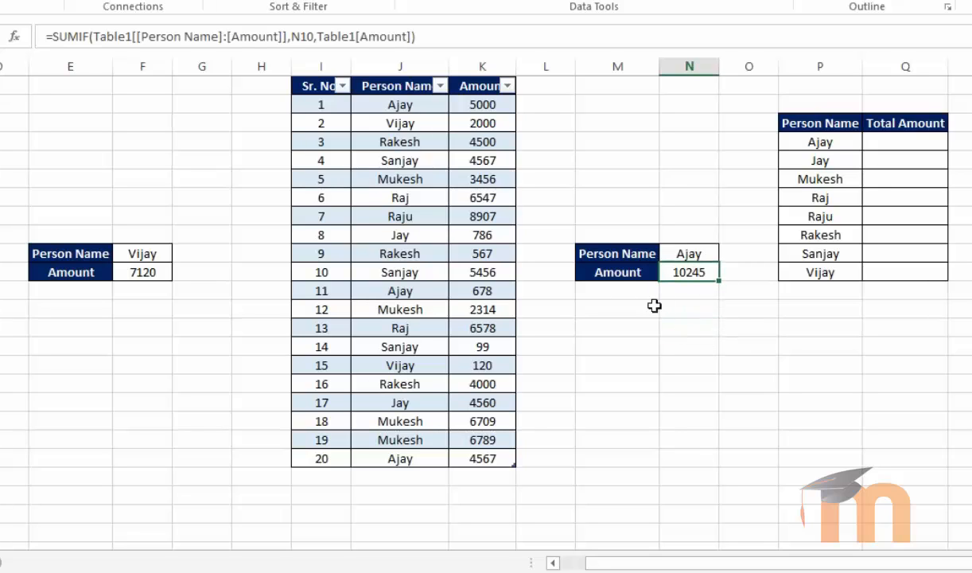
click(687, 254)
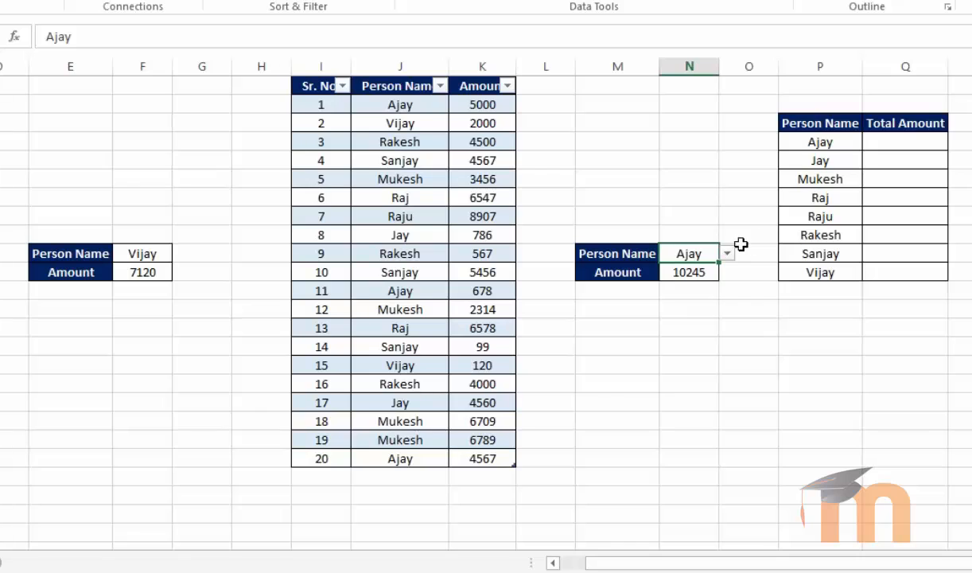
click(727, 253)
click(676, 354)
click(681, 332)
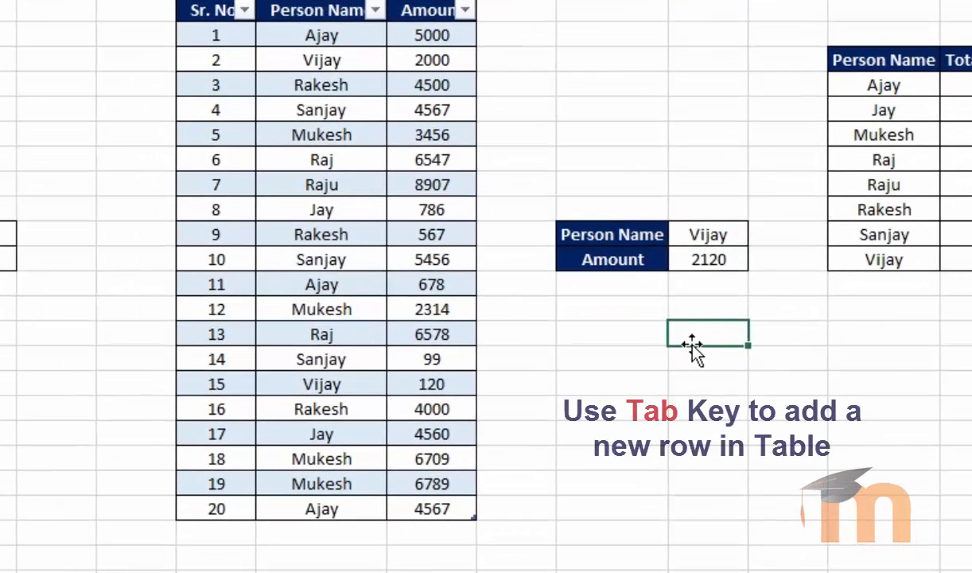
- Append a table row below number 20 with Sr. No. 21, the name chosen in N10 and the amount 5000
click(427, 512)
key(Tab)
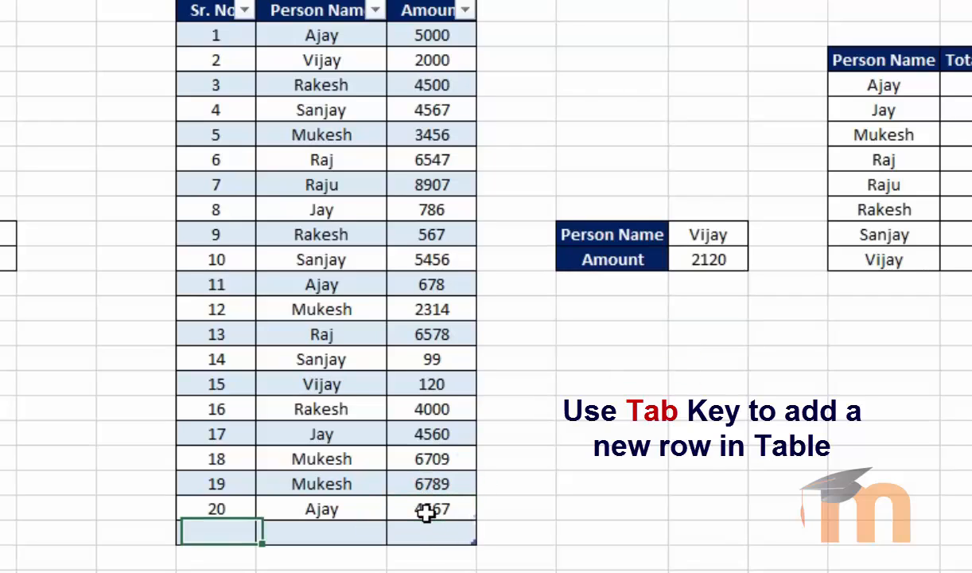
text(21)
key(Tab)
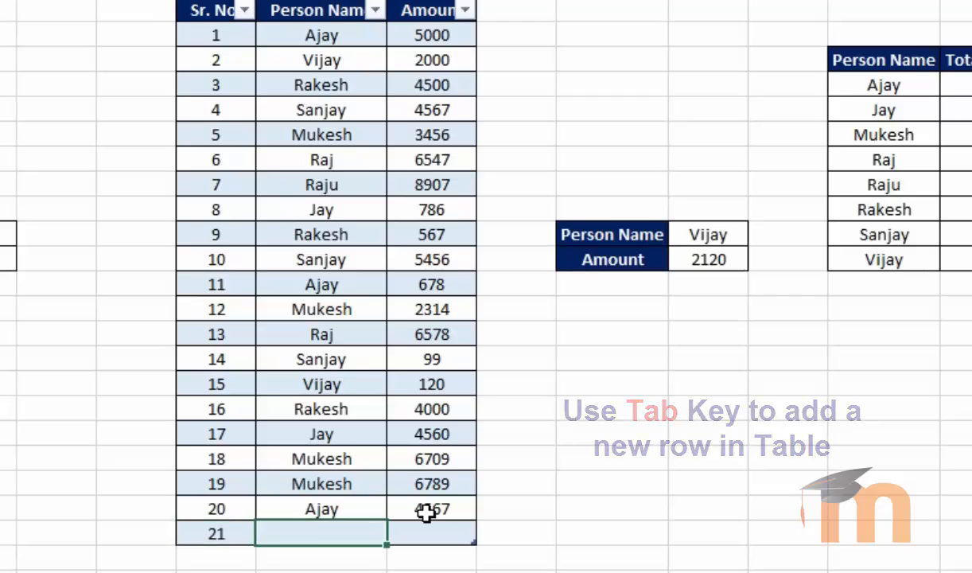
text(Vijay)
key(Tab)
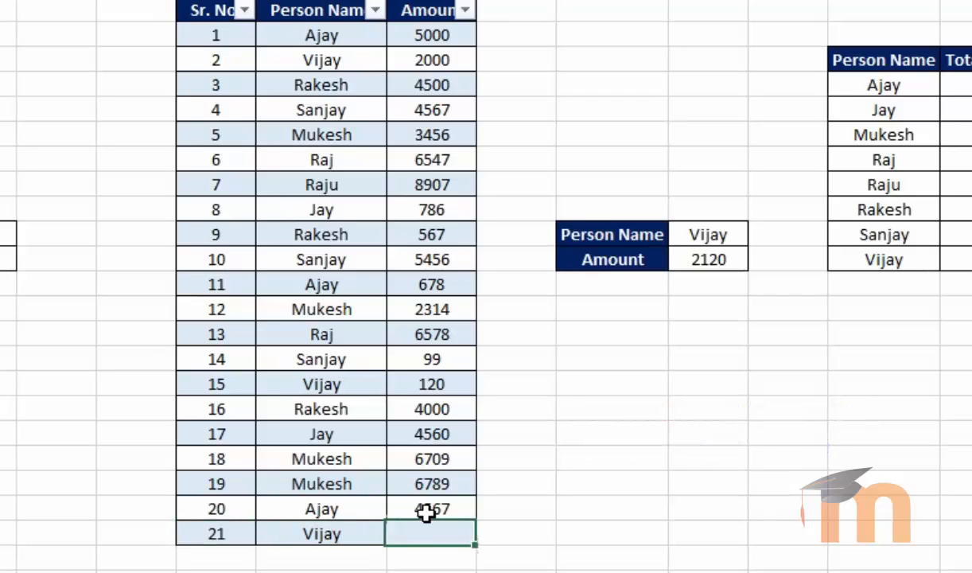
text(5000)
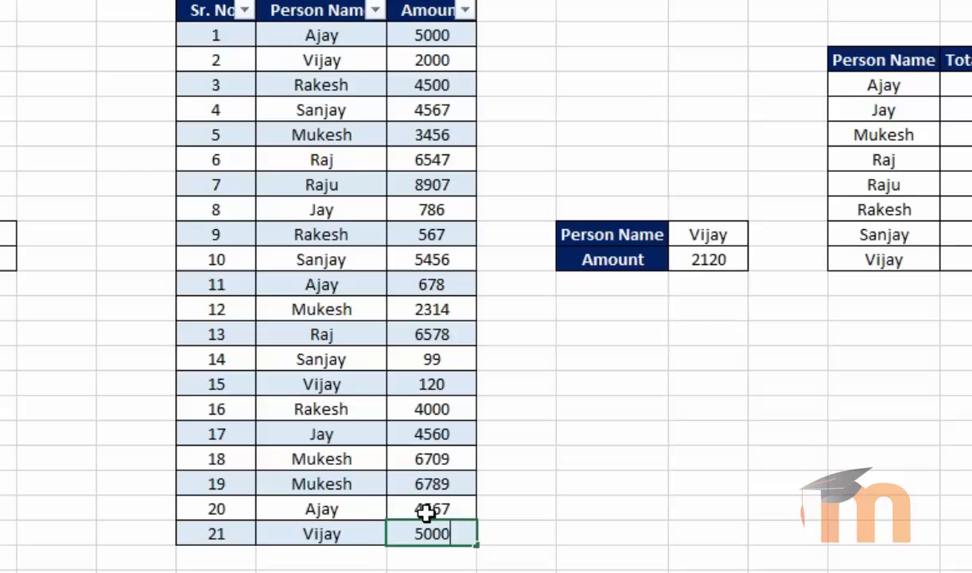
key(Return)
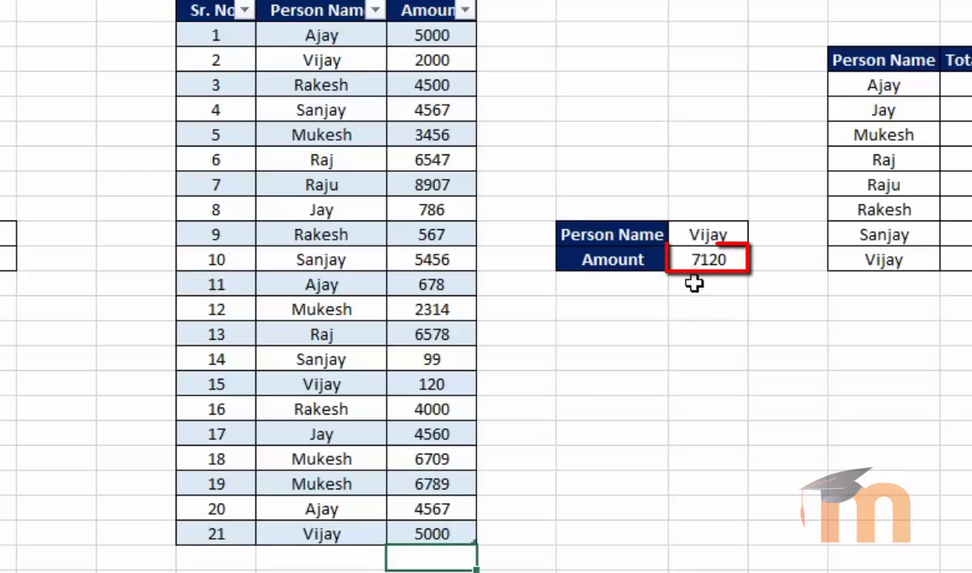
- Compare the totals and SUMIF formulas in N11 and F11 against the added amounts in K22 and C22
click(698, 263)
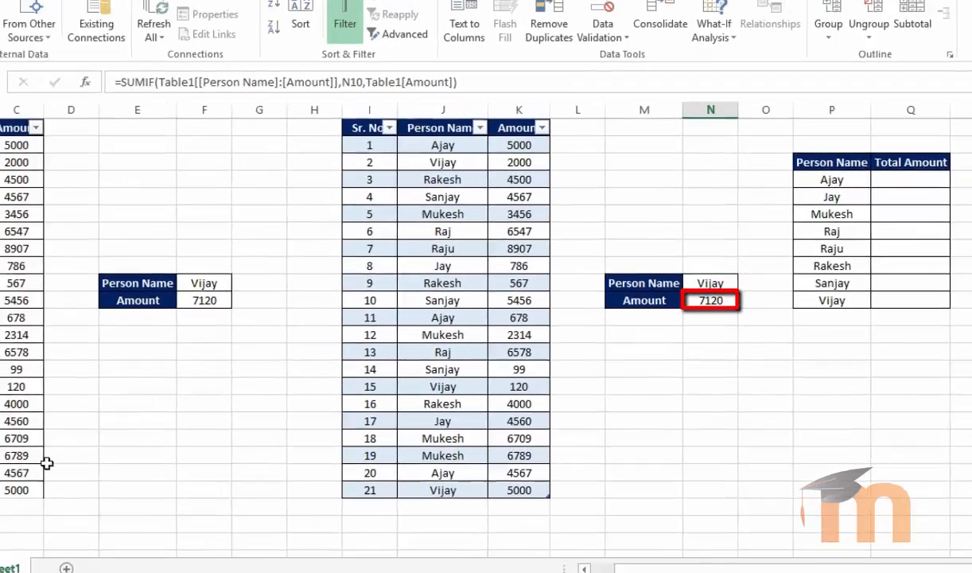
click(111, 476)
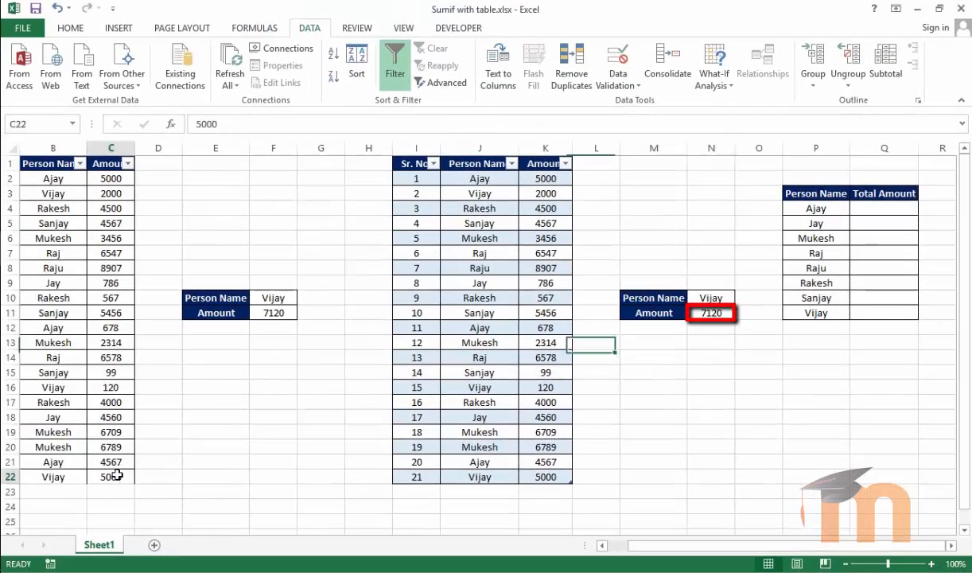
click(273, 313)
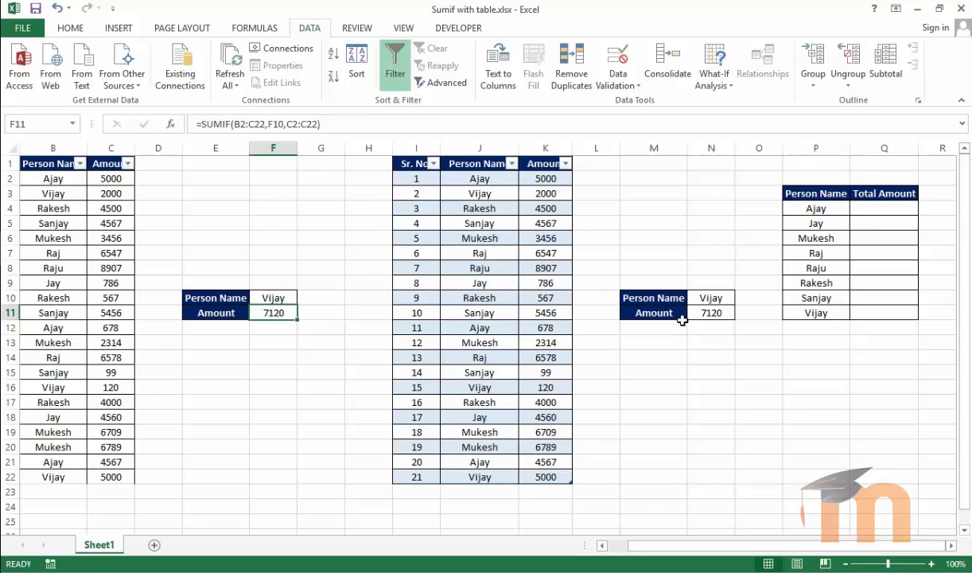
click(709, 313)
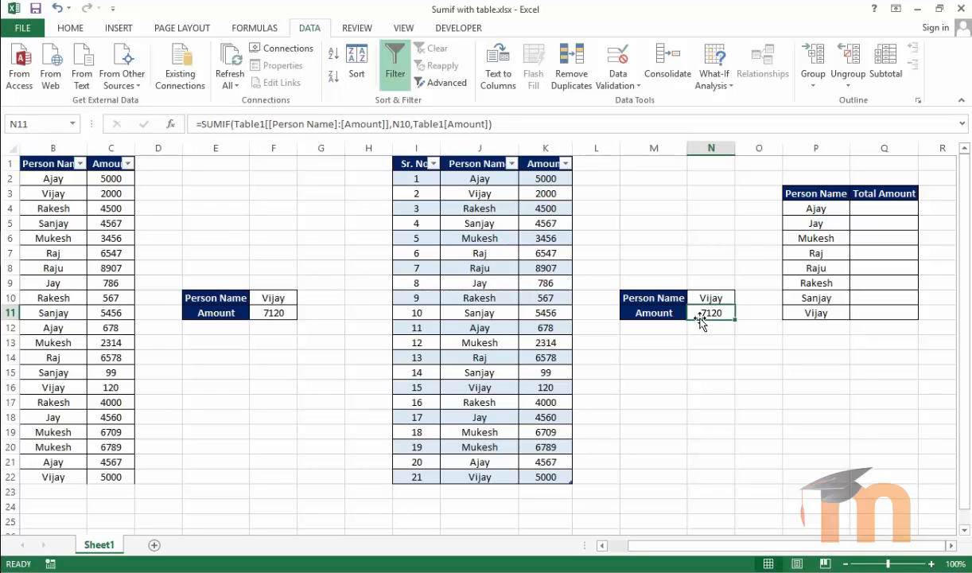
click(561, 472)
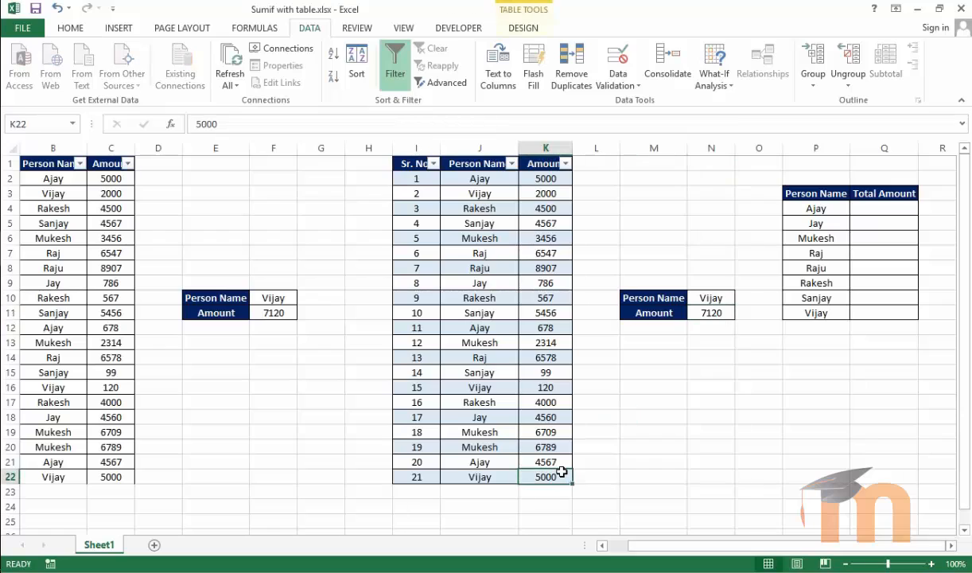
- Append a table row below number 21 with Sr. No. 22, the same person name as in J5 and the amount 50000
key(Tab)
text(22)
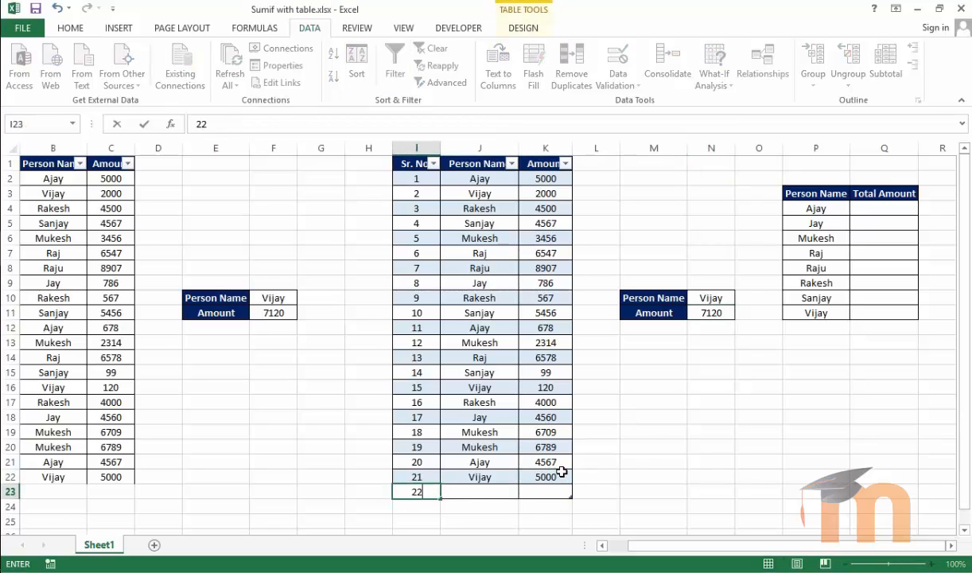
key(Tab)
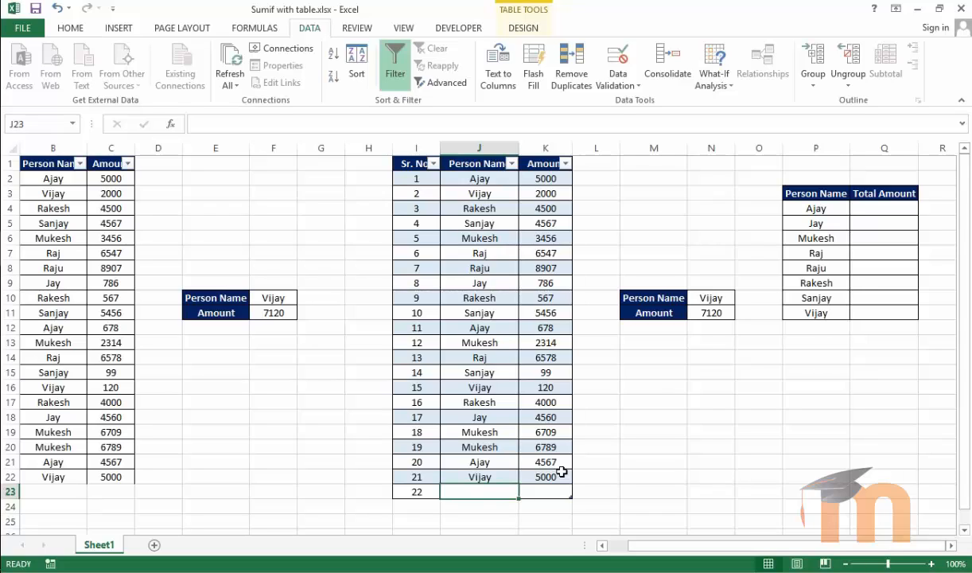
text(Sanjay)
key(Tab)
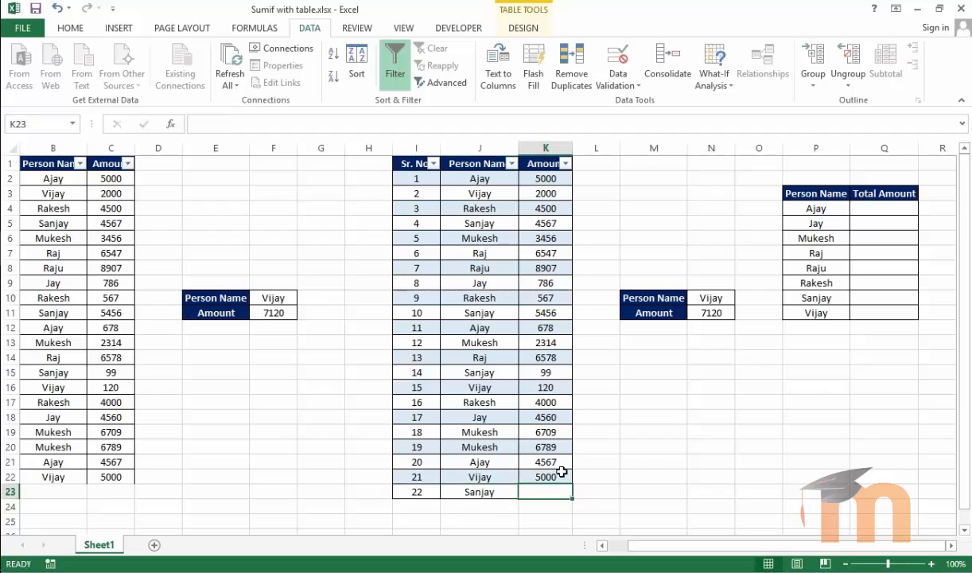
text(50000)
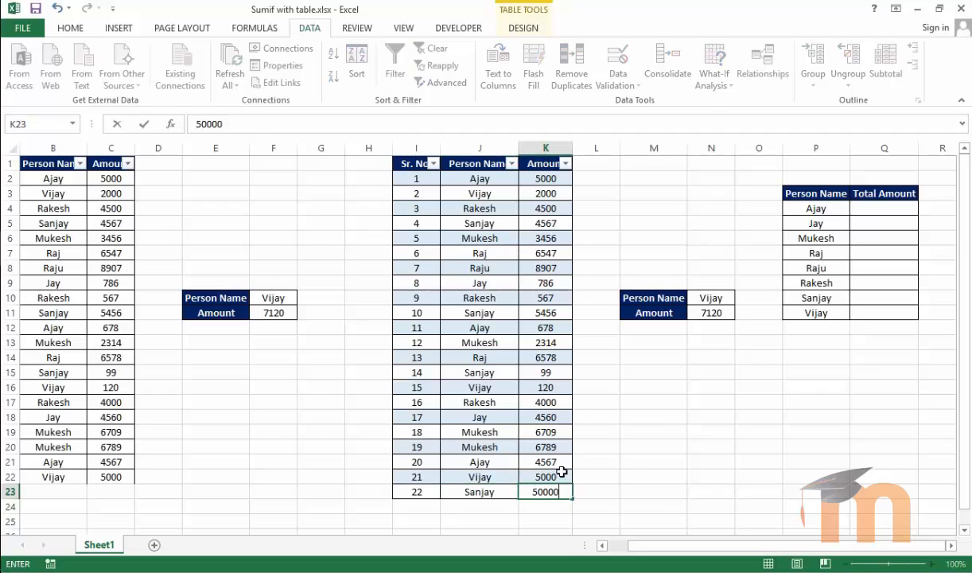
key(Return)
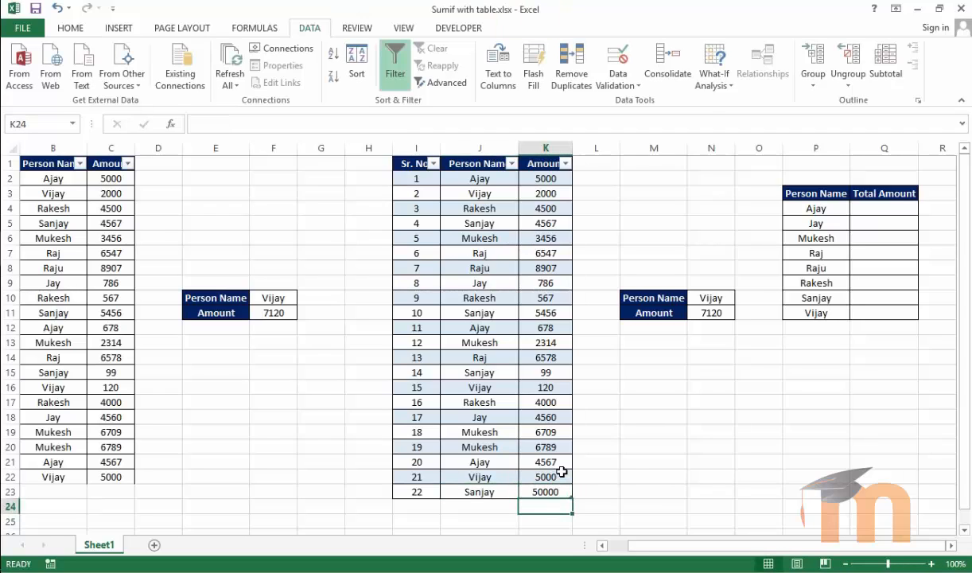
- Choose the person name of the newly added row 22 from the dropdown in N10
click(728, 298)
click(741, 298)
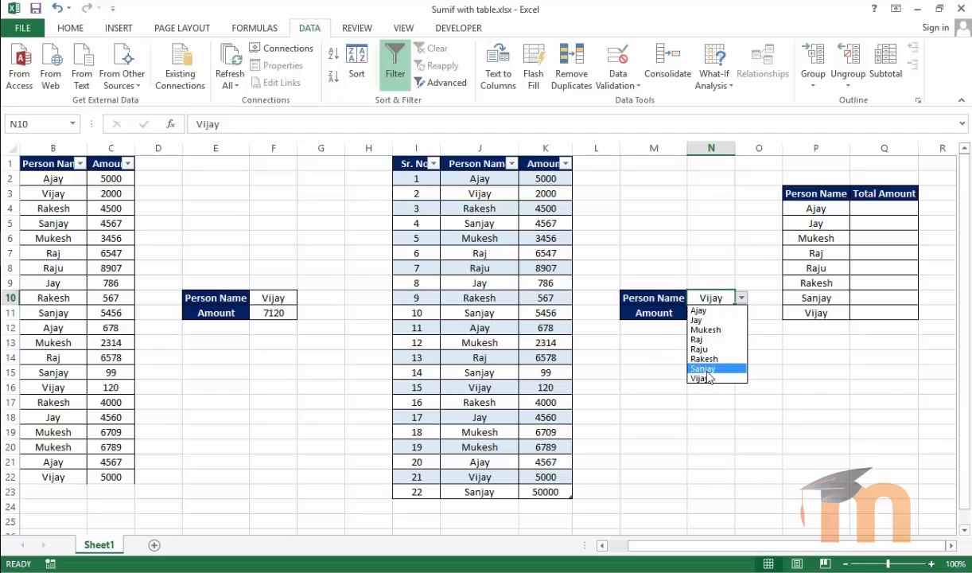
click(710, 370)
click(712, 360)
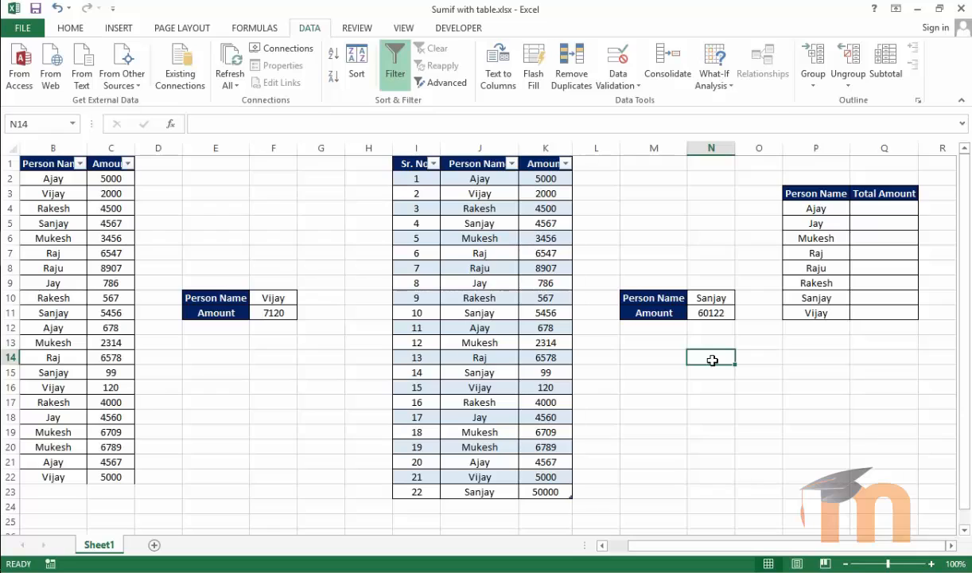
- Clear the amount in K23 and replace it with 100000
click(562, 494)
key(Delete)
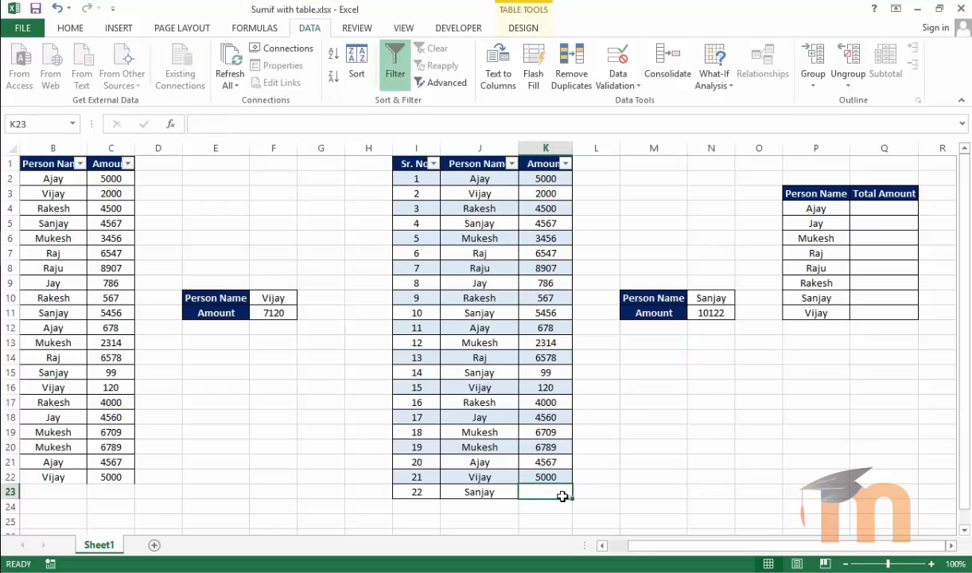
click(567, 520)
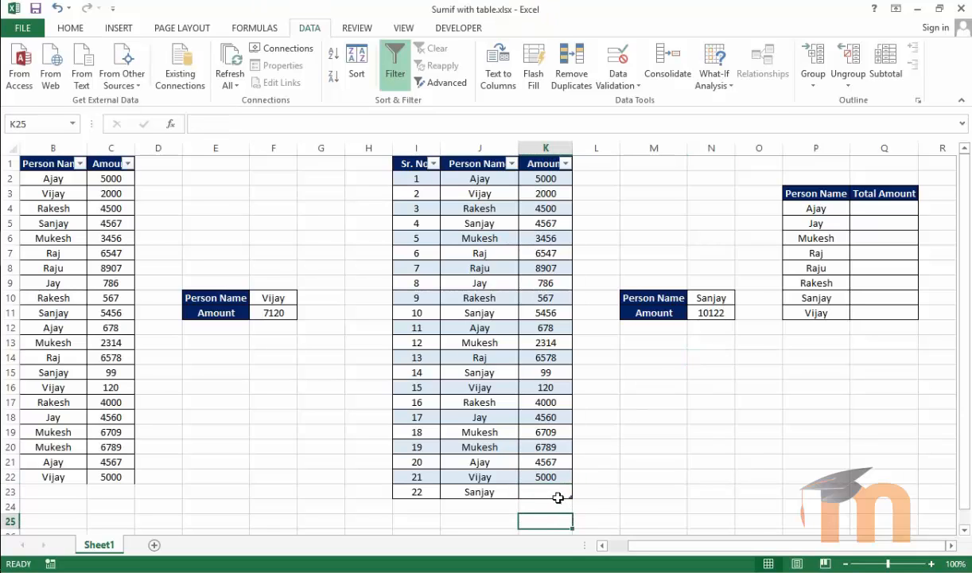
click(548, 490)
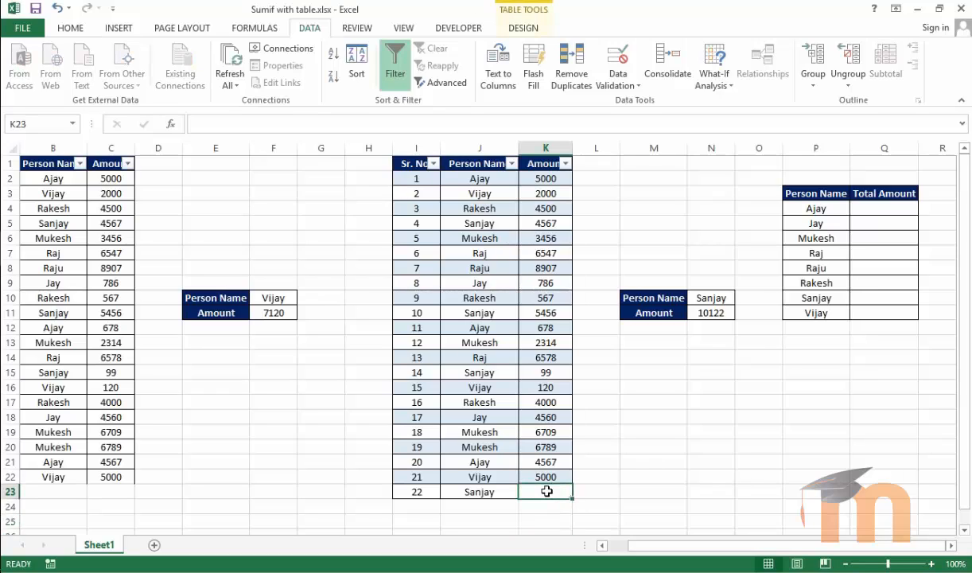
text(100000)
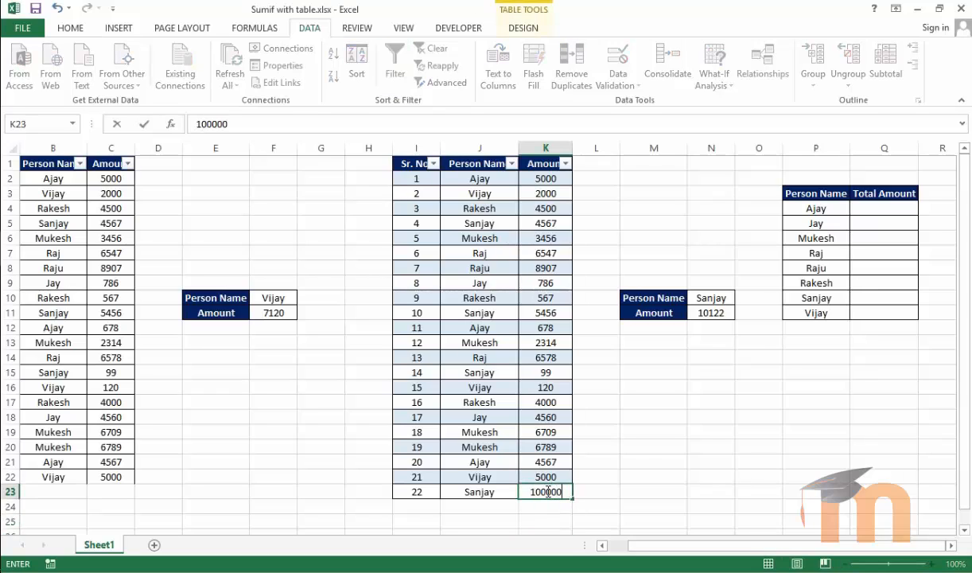
key(Return)
click(710, 432)
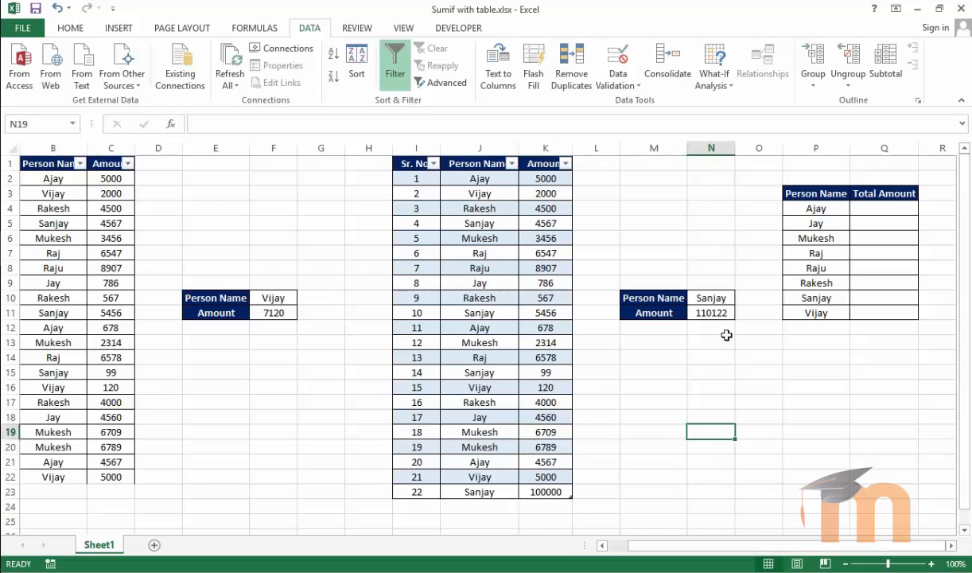
- Review the total in N11 and the table references in its SUMIF formula
click(708, 309)
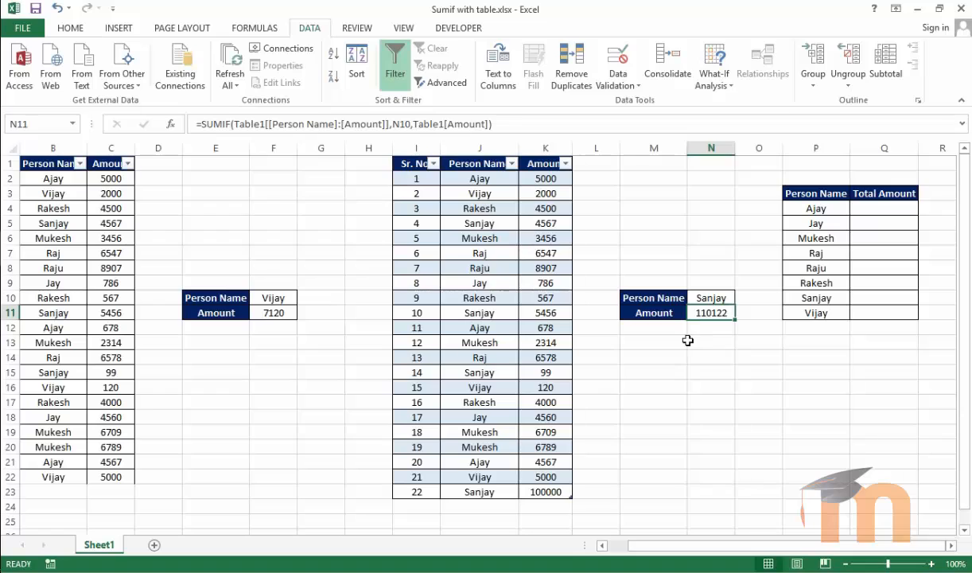
click(675, 373)
click(713, 311)
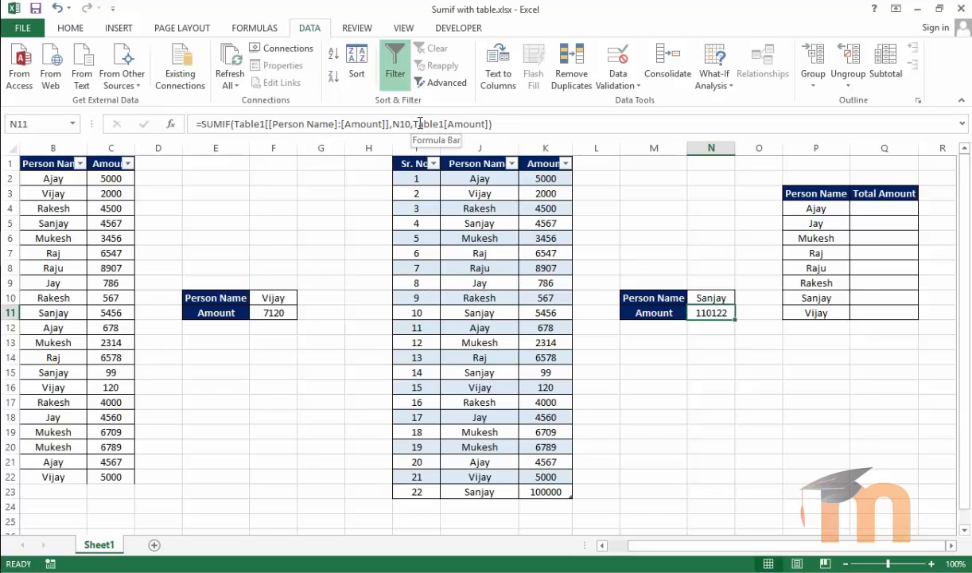
click(704, 376)
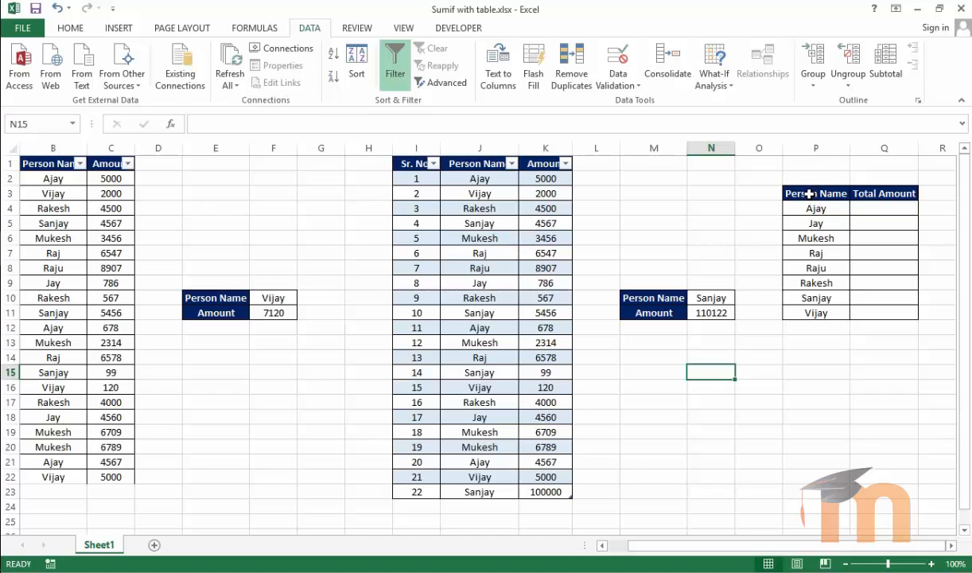
- Convert the Person Name and Total Amount range P3:Q11 into a table with headers
drag(809, 193, 875, 311)
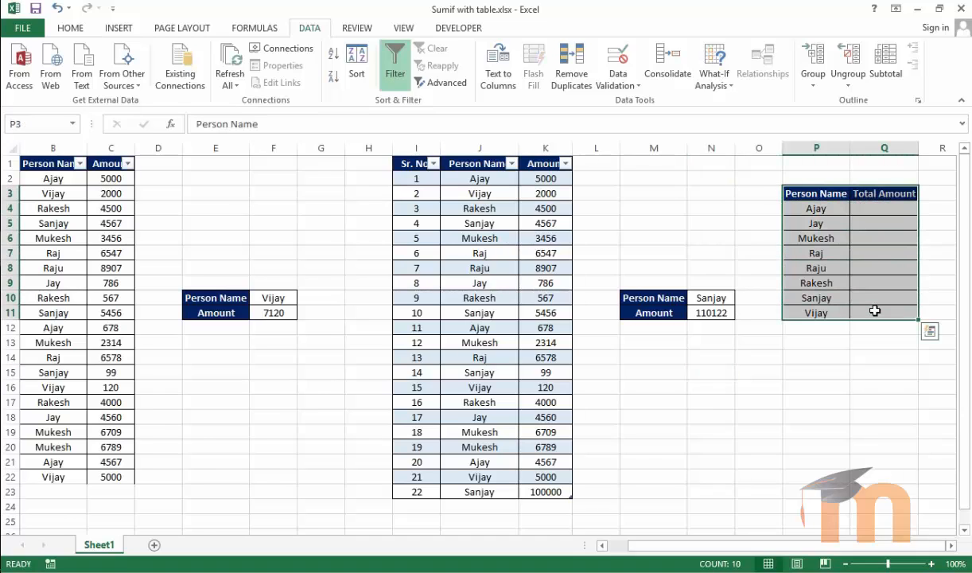
click(119, 29)
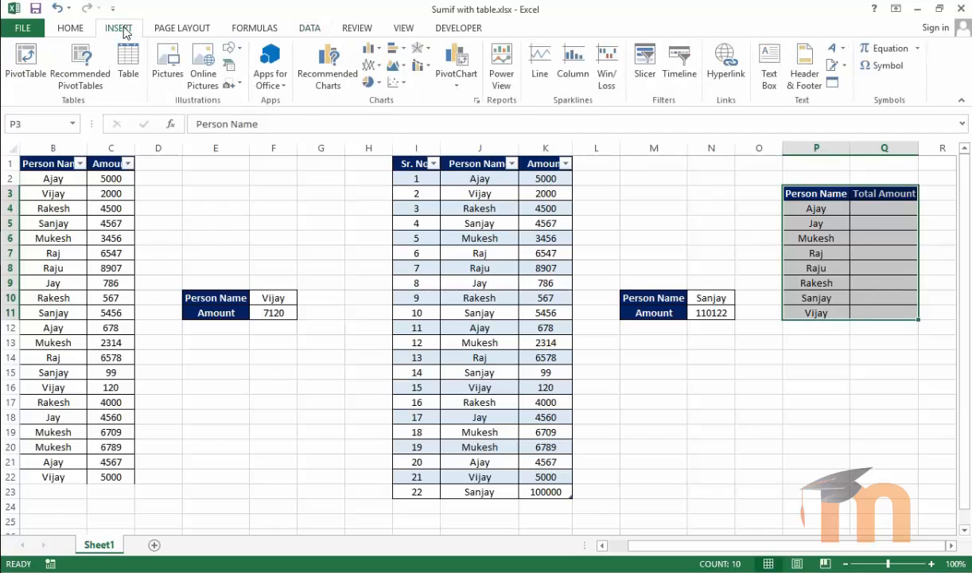
click(127, 68)
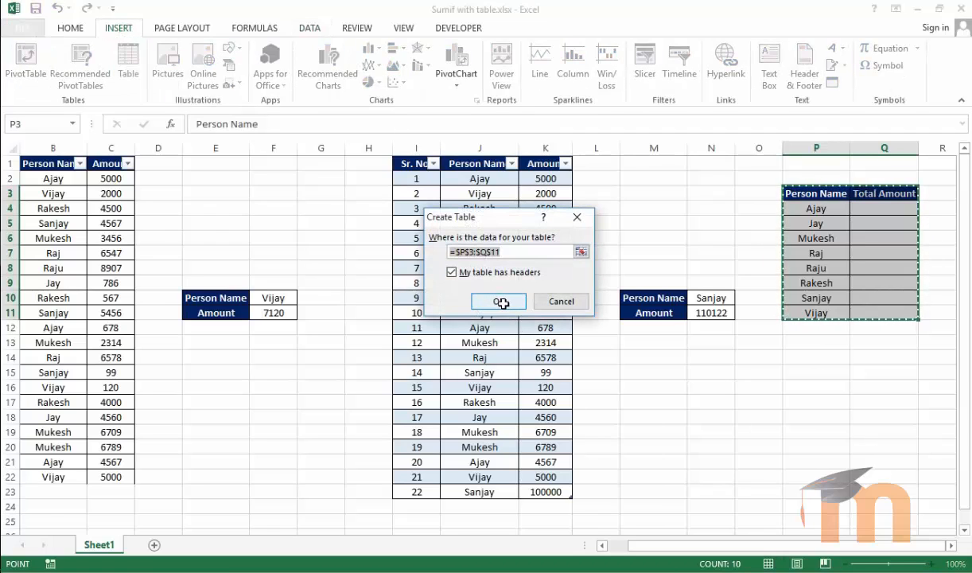
click(499, 301)
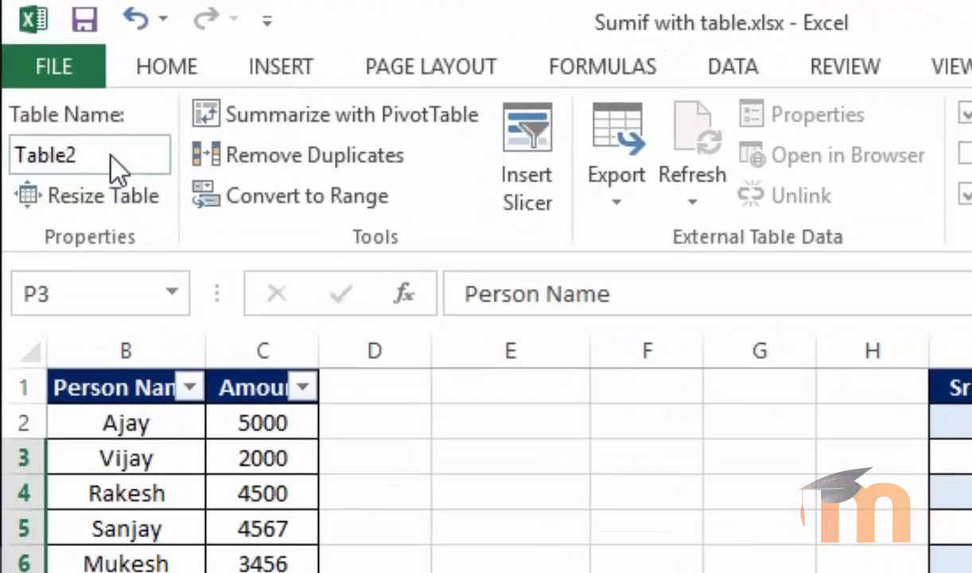
- Rename the new Person Name and Total Amount table as MyTable
drag(16, 155, 93, 156)
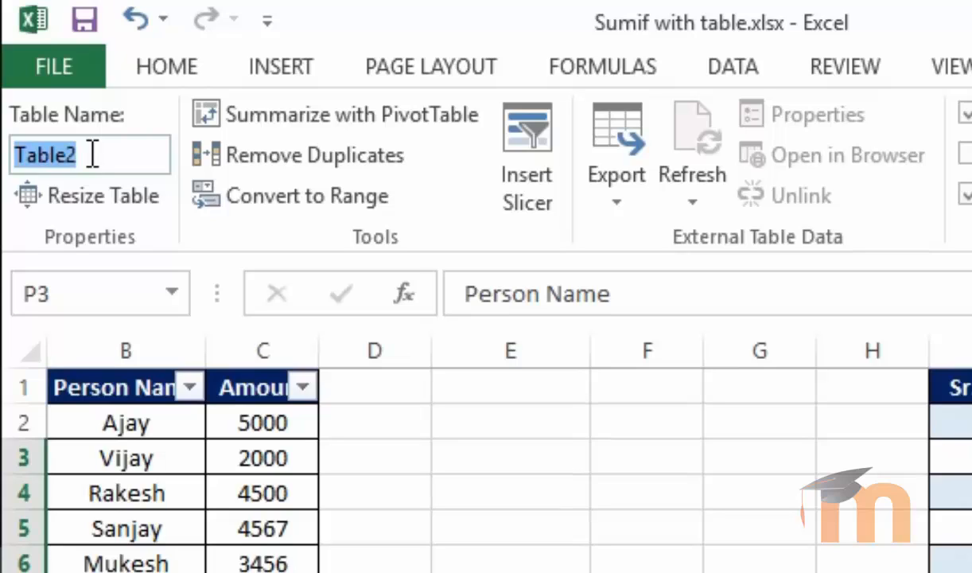
text(MyTab)
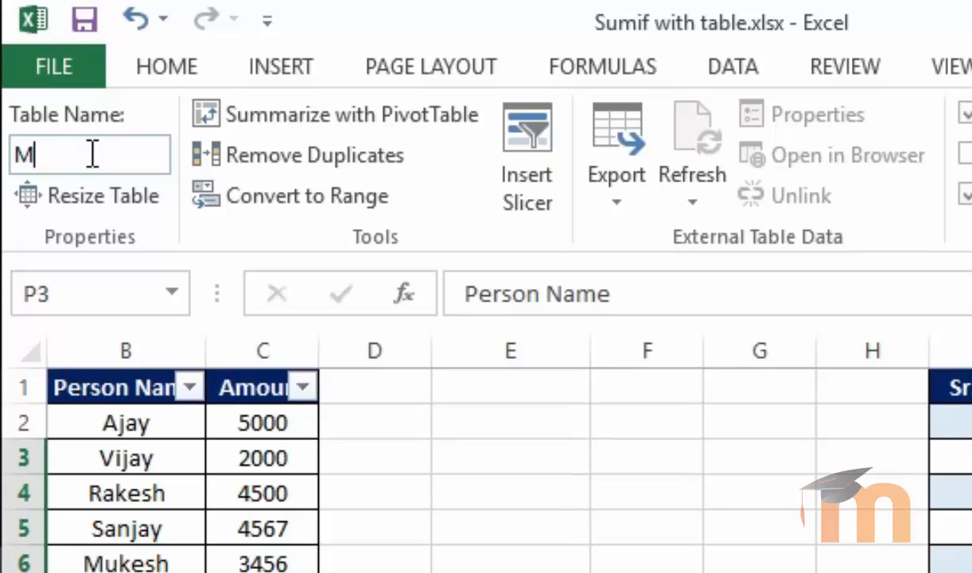
text(le)
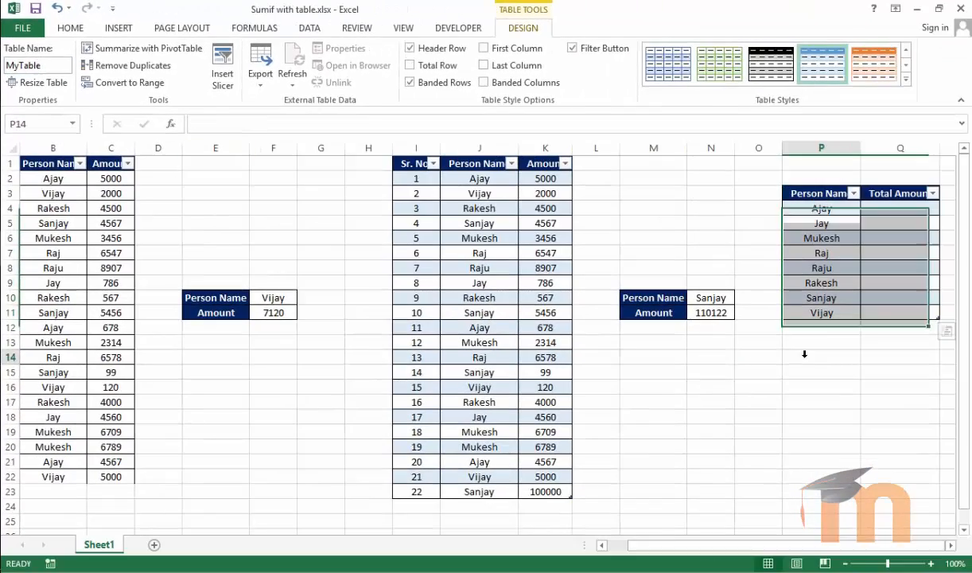
click(796, 354)
click(811, 211)
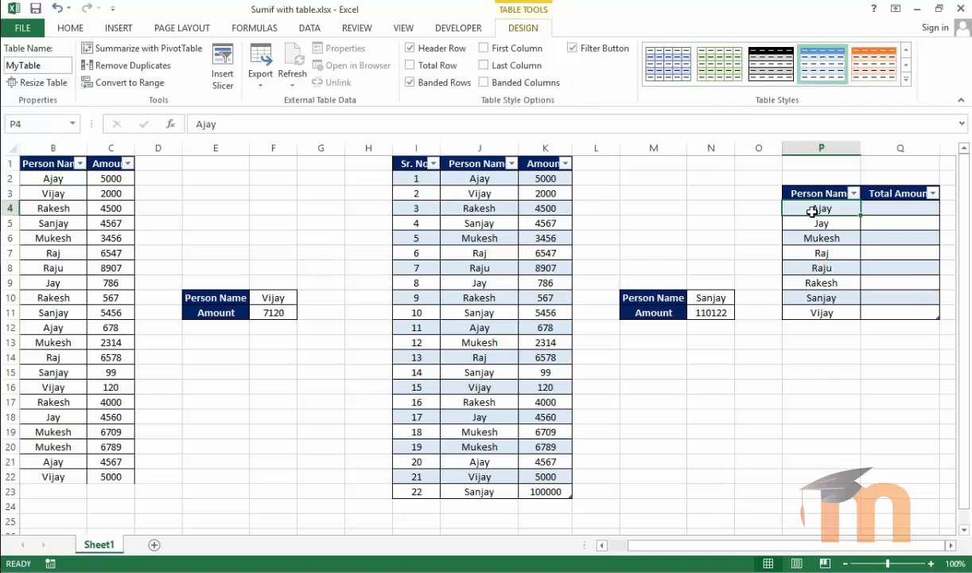
click(817, 404)
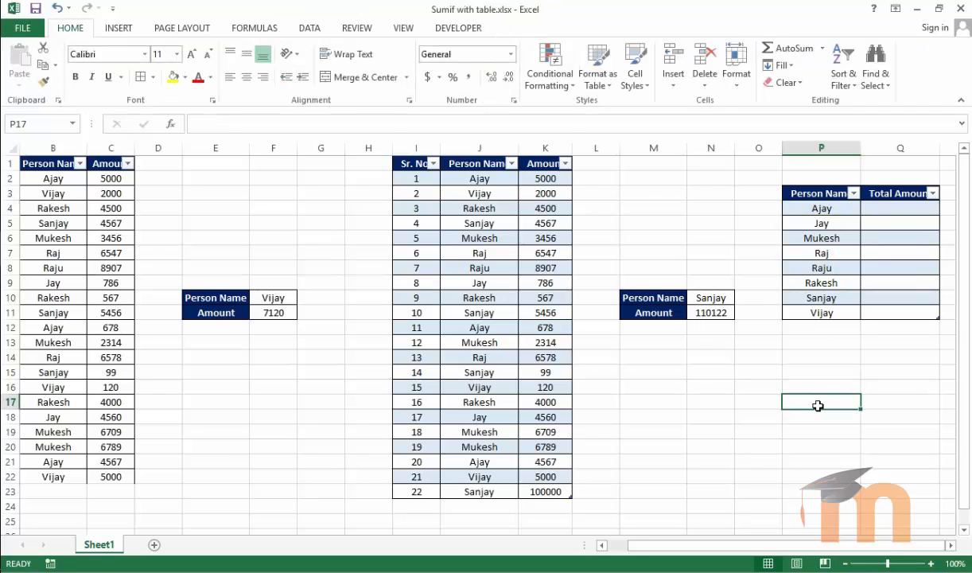